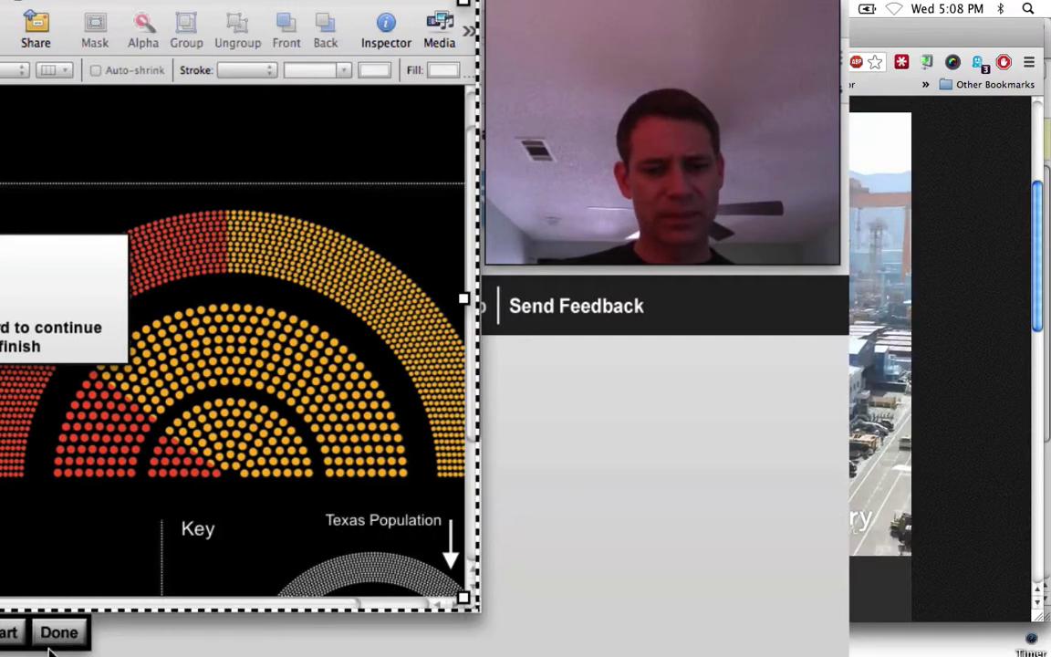
End the screen recording from the recorder toolbar to reach the publish panel.
click(57, 637)
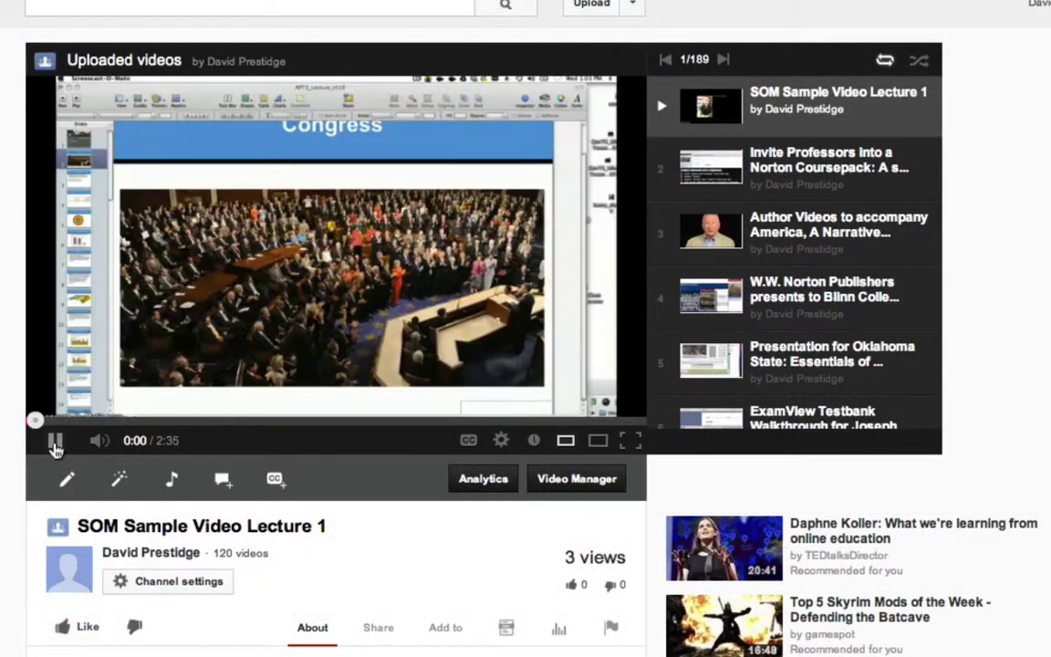
Pause the uploaded SOM Sample Video Lecture 1 on YouTube.
click(55, 444)
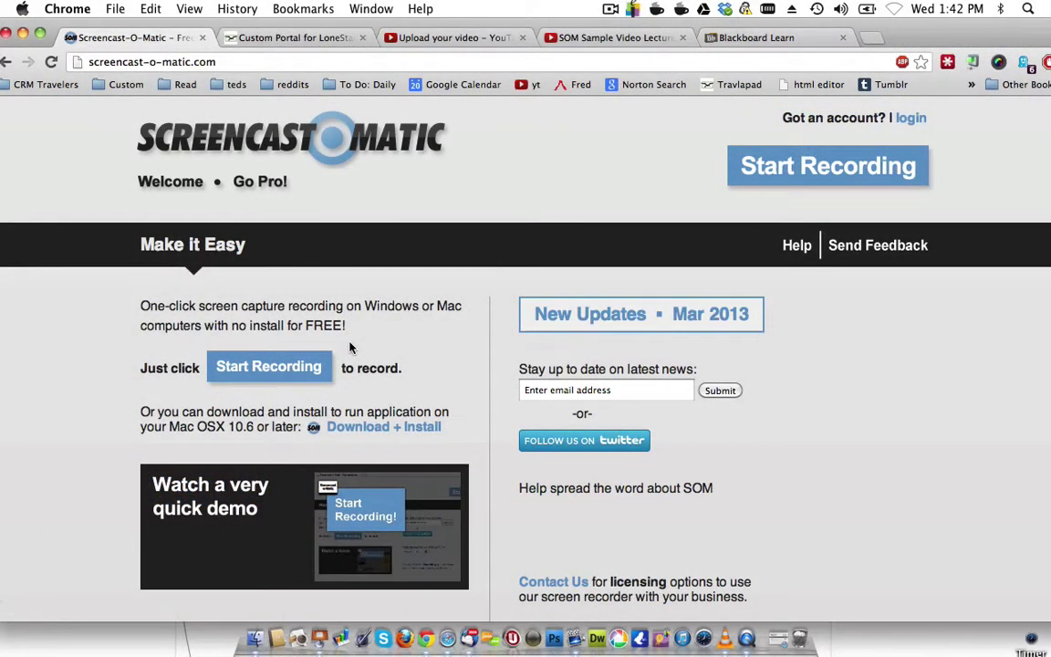
Start the online recorder and widen its frame to surround almost the entire browser window.
click(311, 368)
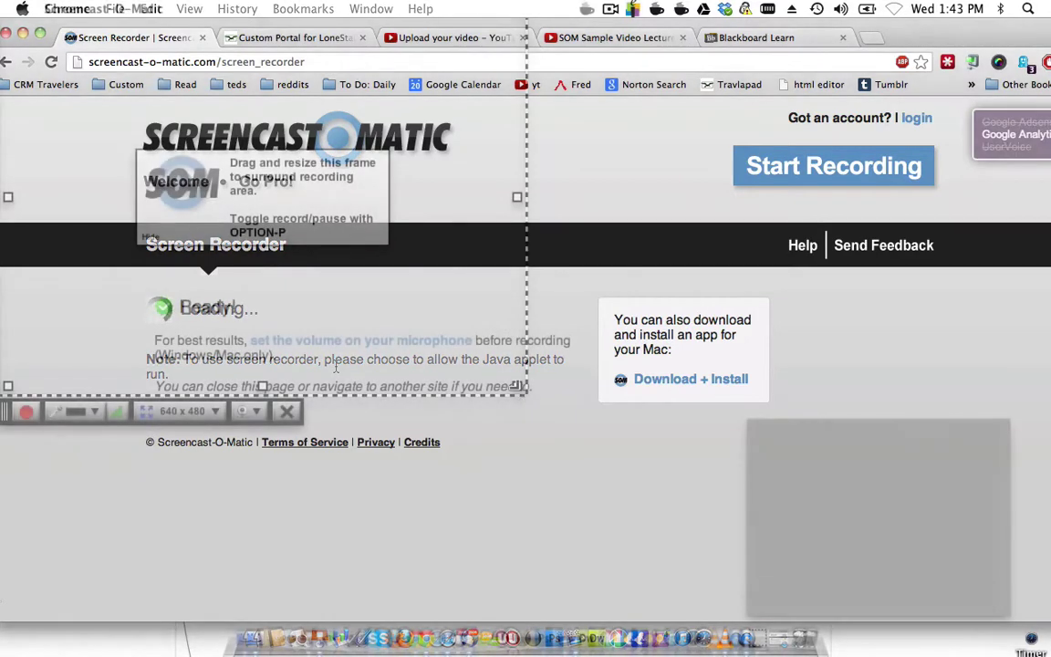
drag(518, 386, 986, 614)
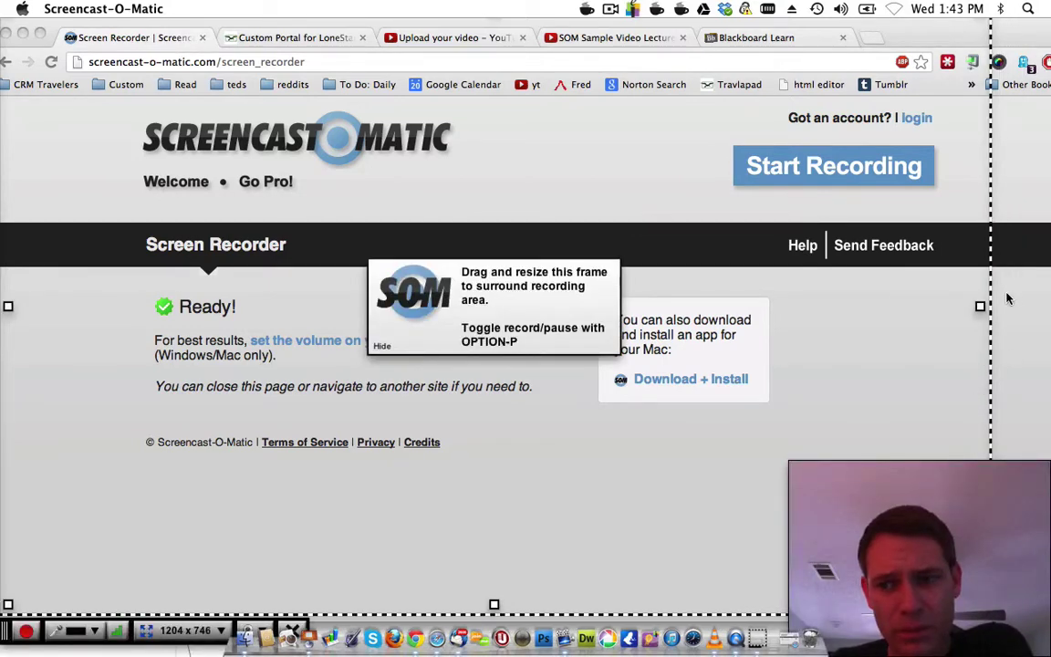
drag(1008, 298, 1017, 331)
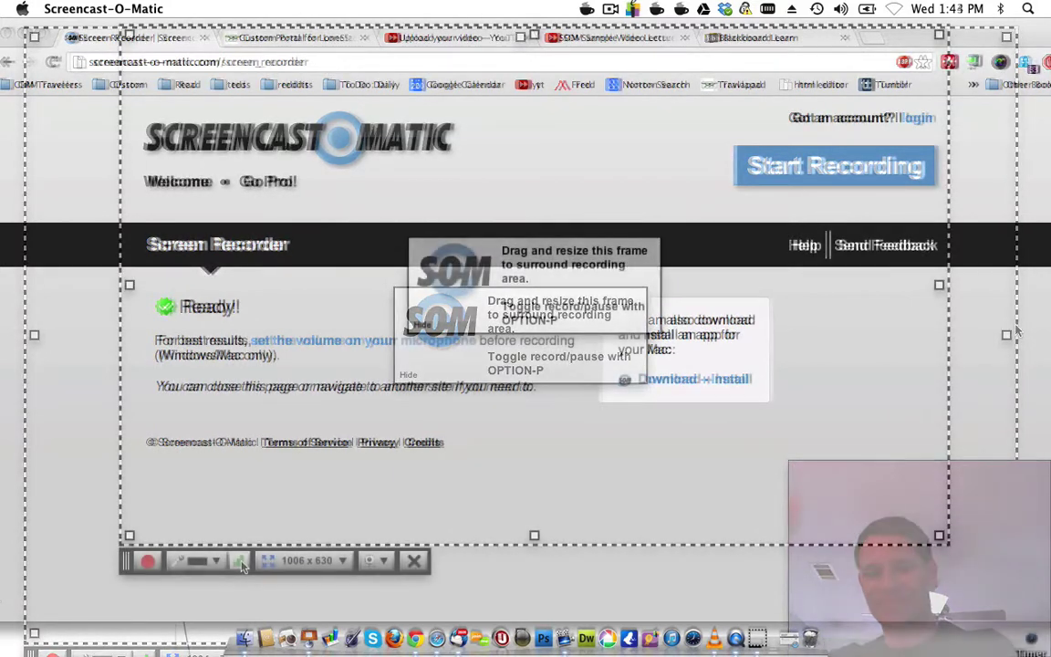
Nudge the microphone volume up, record and play back a mic test, and accept the settings.
click(240, 561)
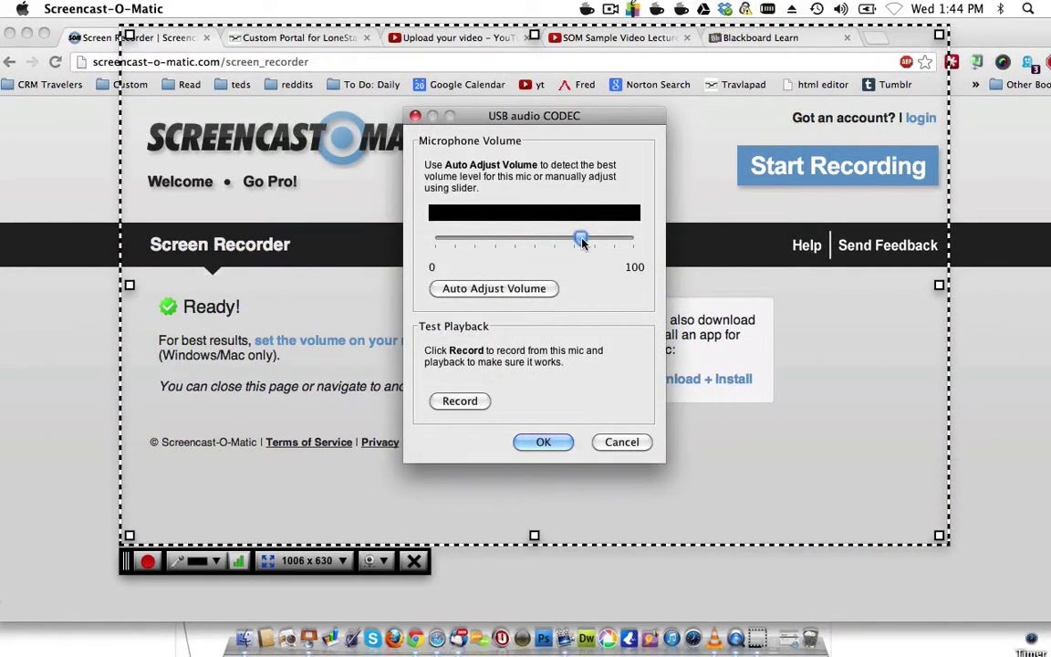
drag(583, 242, 593, 241)
click(461, 401)
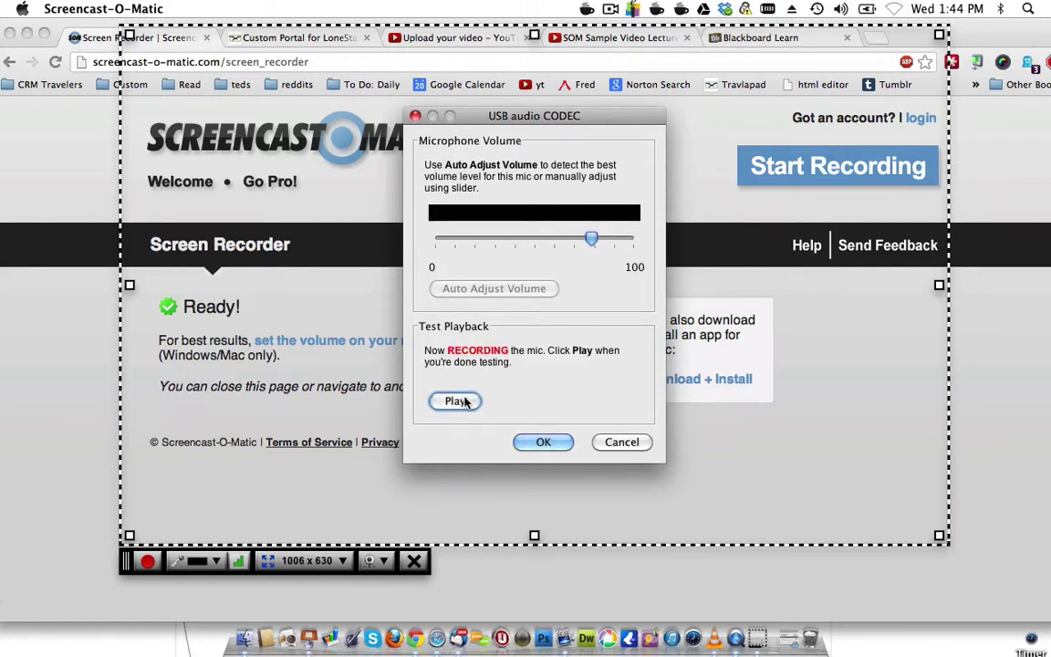
click(464, 401)
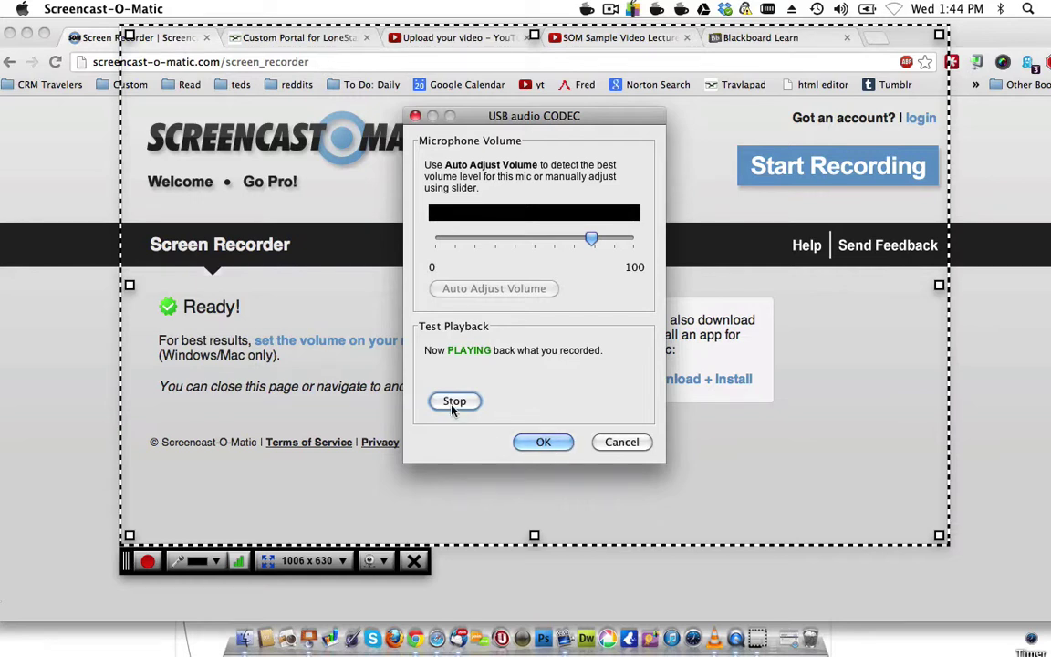
click(452, 404)
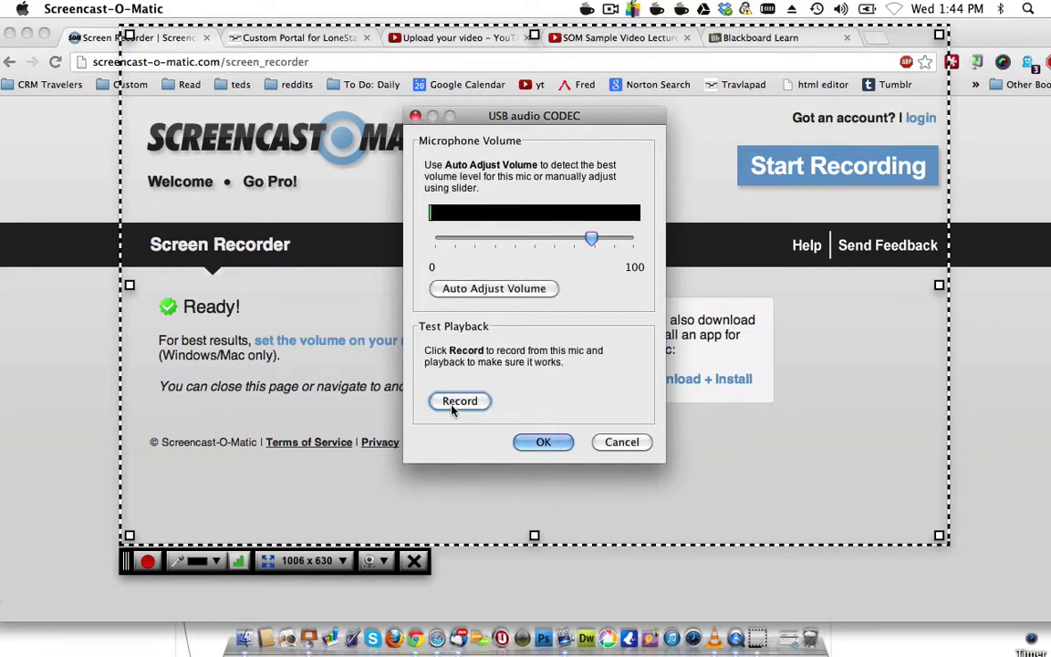
click(556, 445)
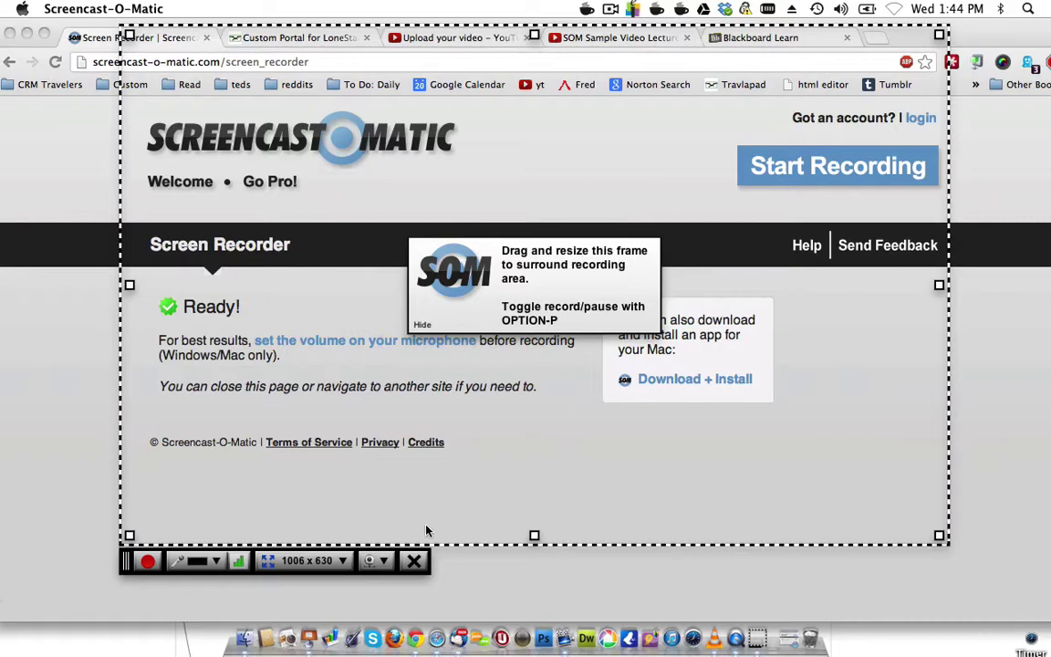
Turn on the FaceTime HD Camera (Built-in) webcam for the recording.
click(372, 562)
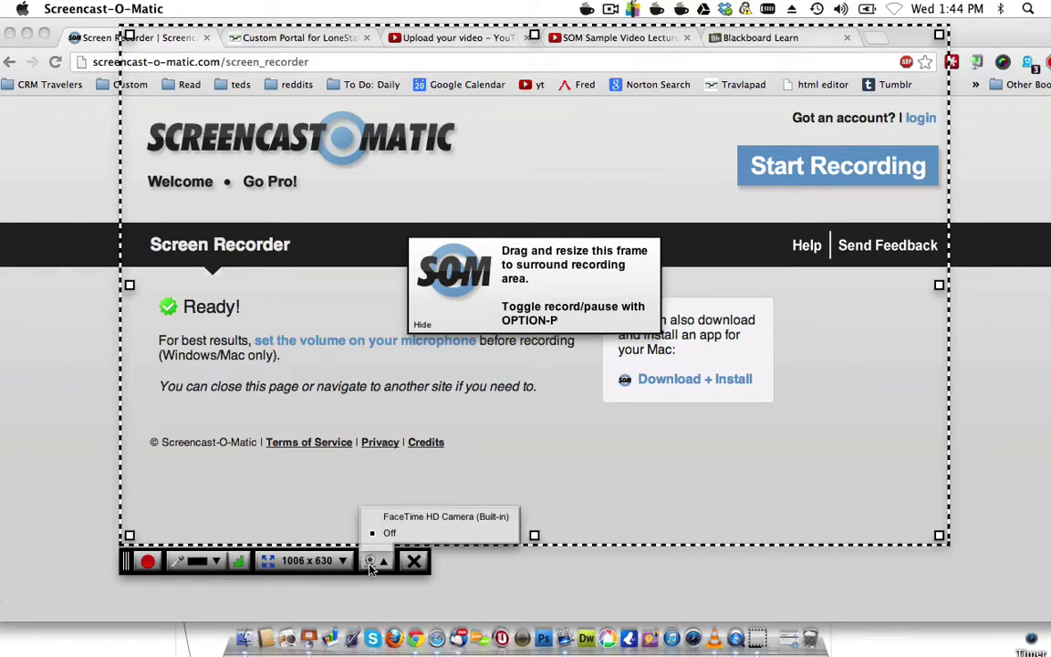
click(395, 517)
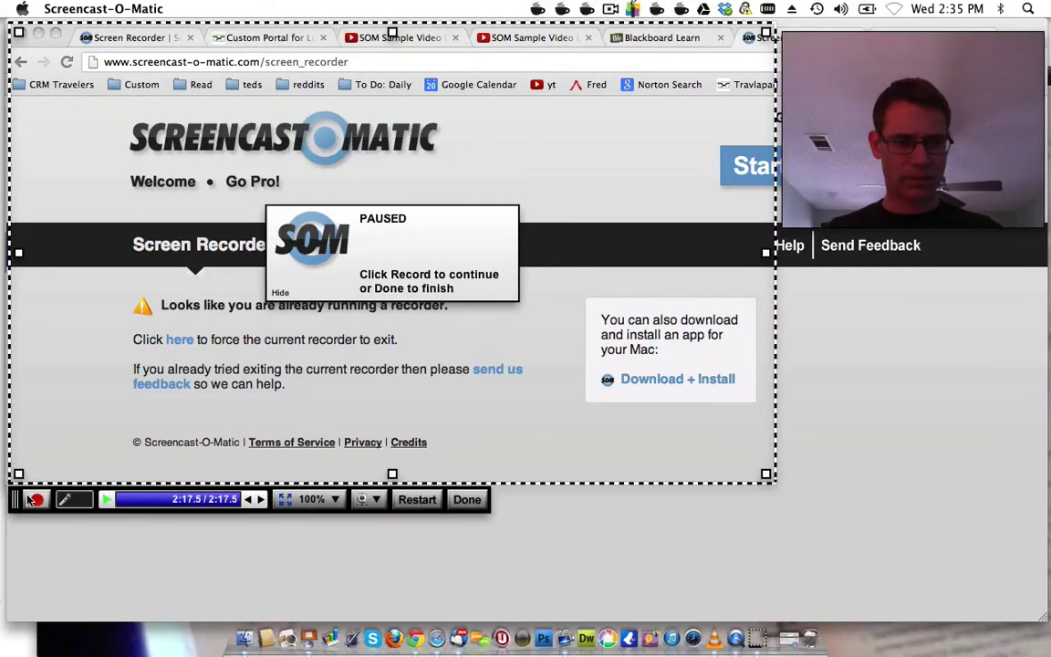
Resume recording the lecture after the pause.
click(31, 499)
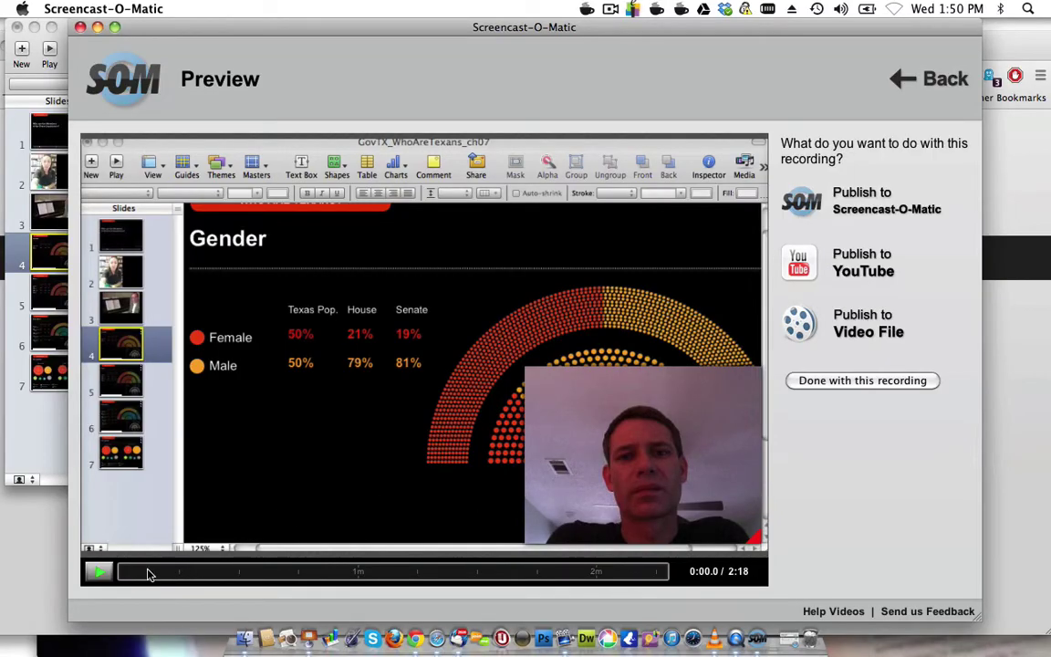
Play the recording preview, then go back to the YouTube uploaded videos watch page.
click(98, 571)
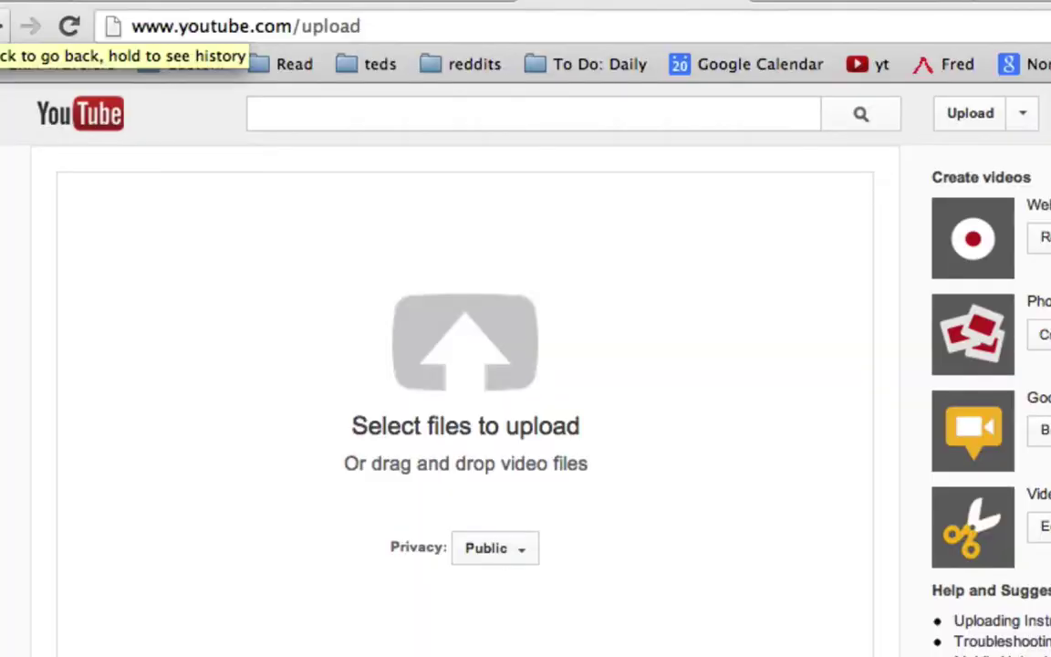
click(3, 26)
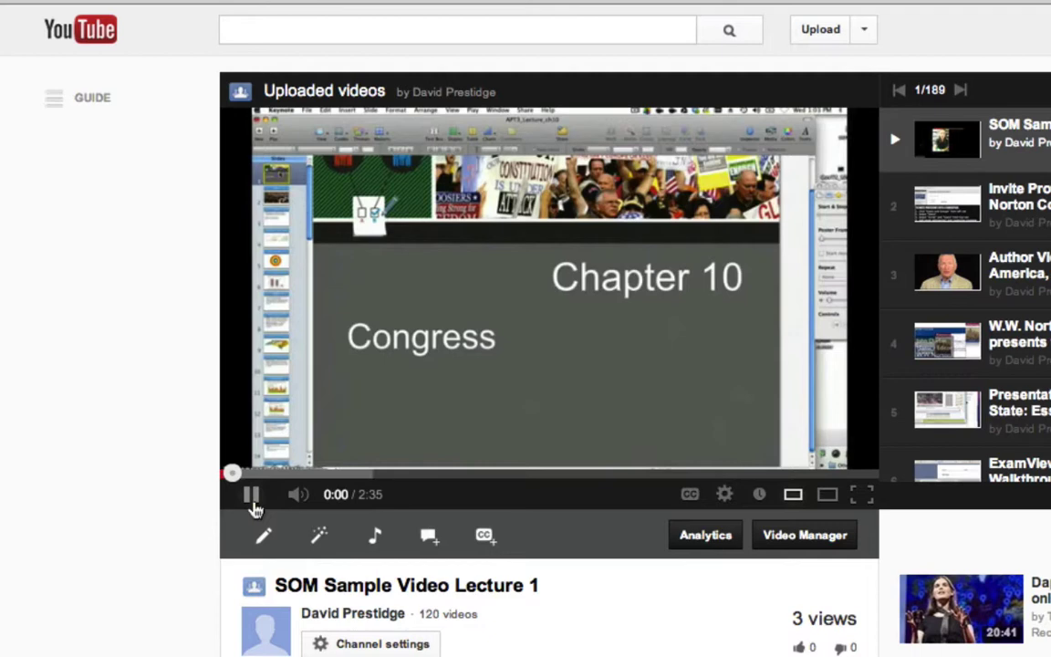
Seek SOM Sample Video Lecture 1 to about 0:23 and pause on the Congress's Place slide.
click(321, 475)
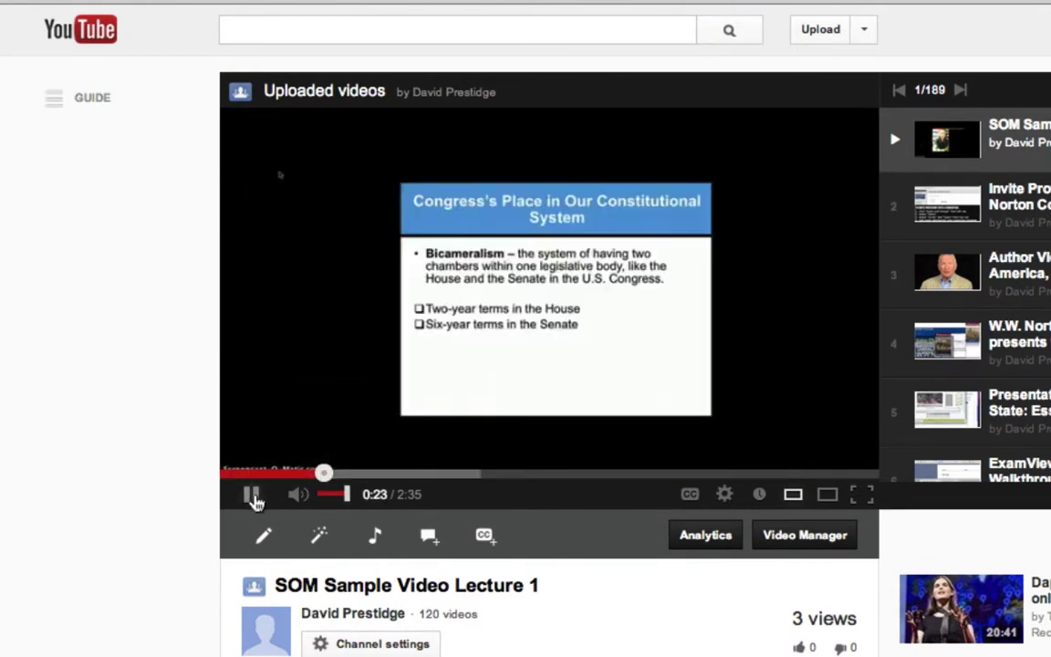
click(252, 494)
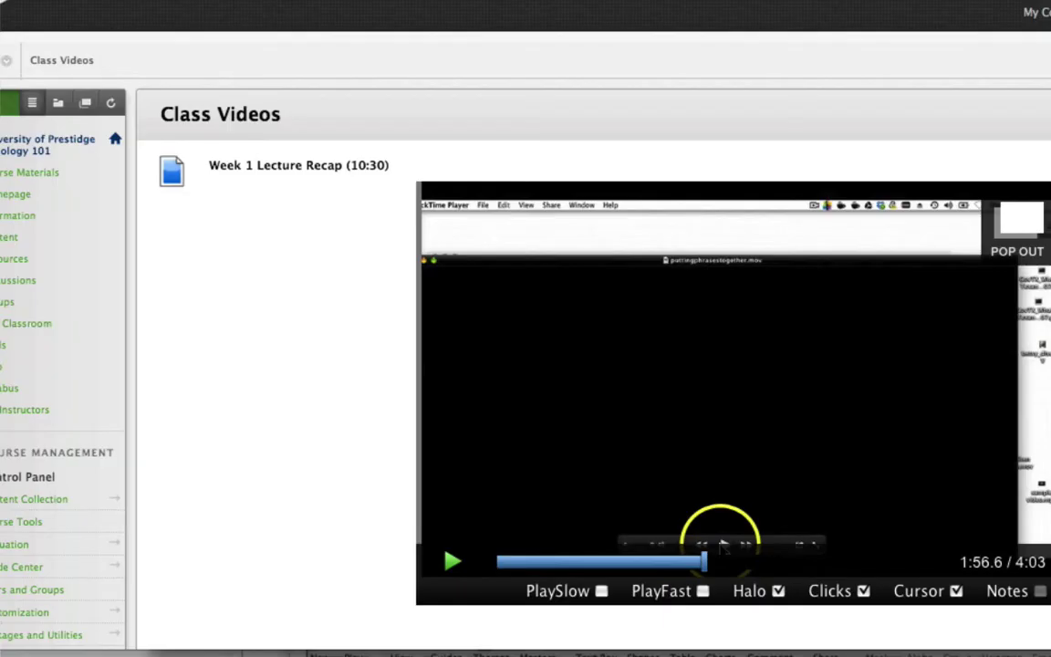
Scroll to the embedded lecture video in Blackboard and resume its playback.
scroll(584, 365, down, 5)
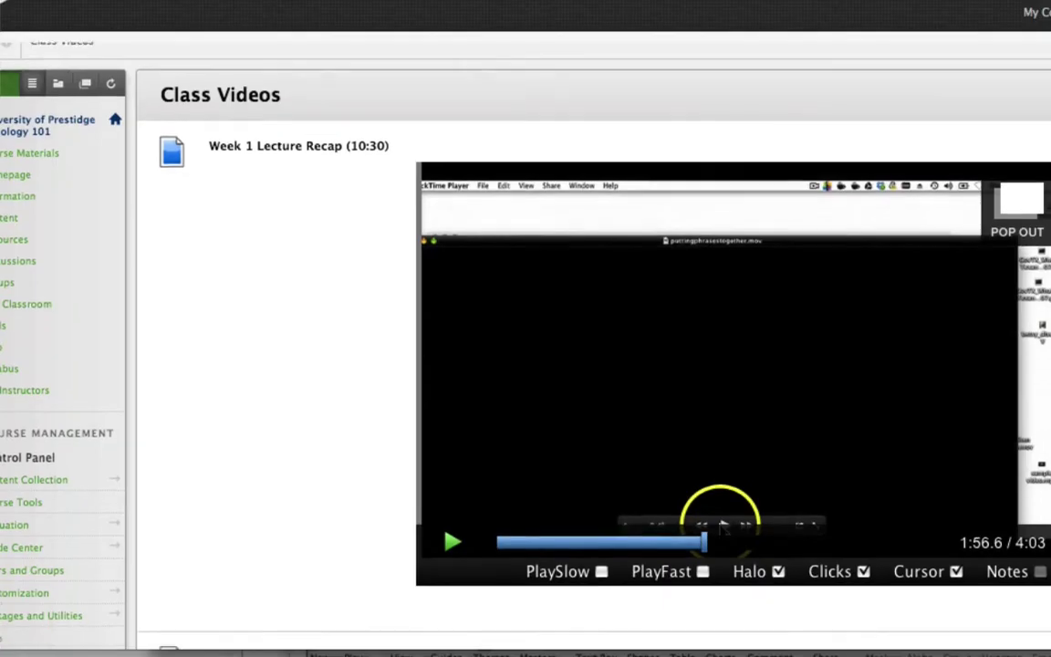
scroll(321, 502, down, 7)
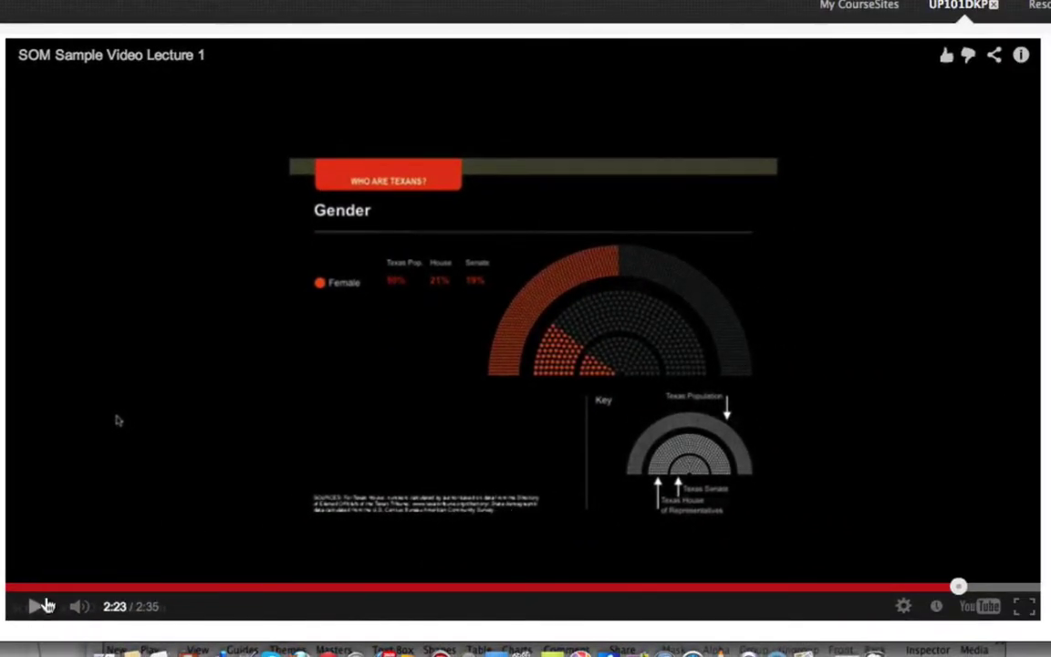
click(35, 606)
Jump through the embedded video at 0:05, 0:20, 0:46, 0:59, 1:11, 1:29, 1:43 and 2:04.
click(50, 587)
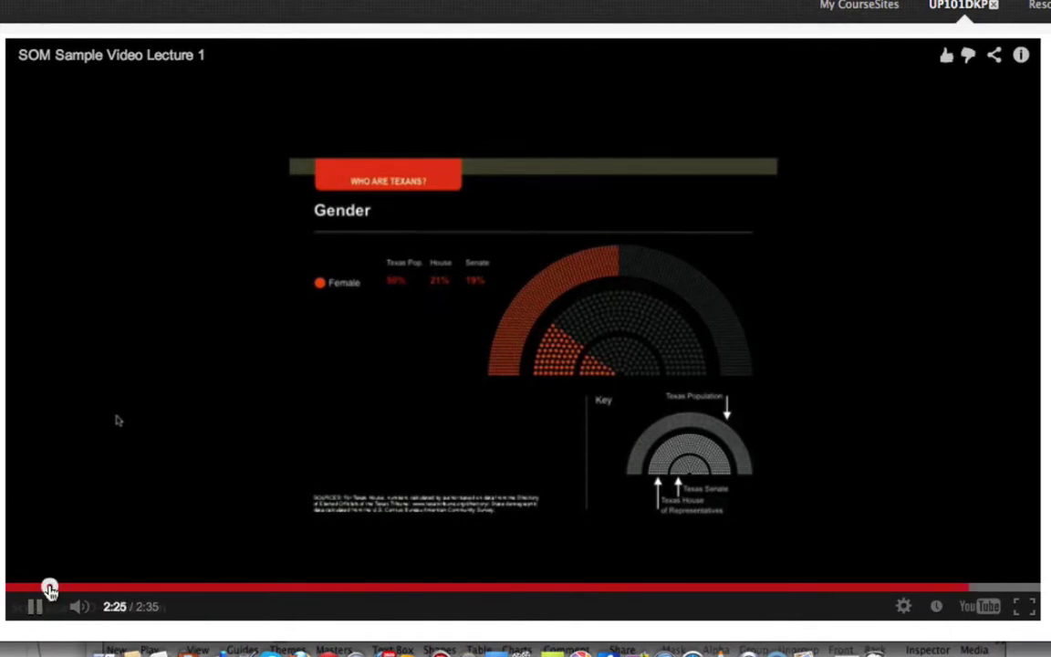
click(206, 589)
click(317, 589)
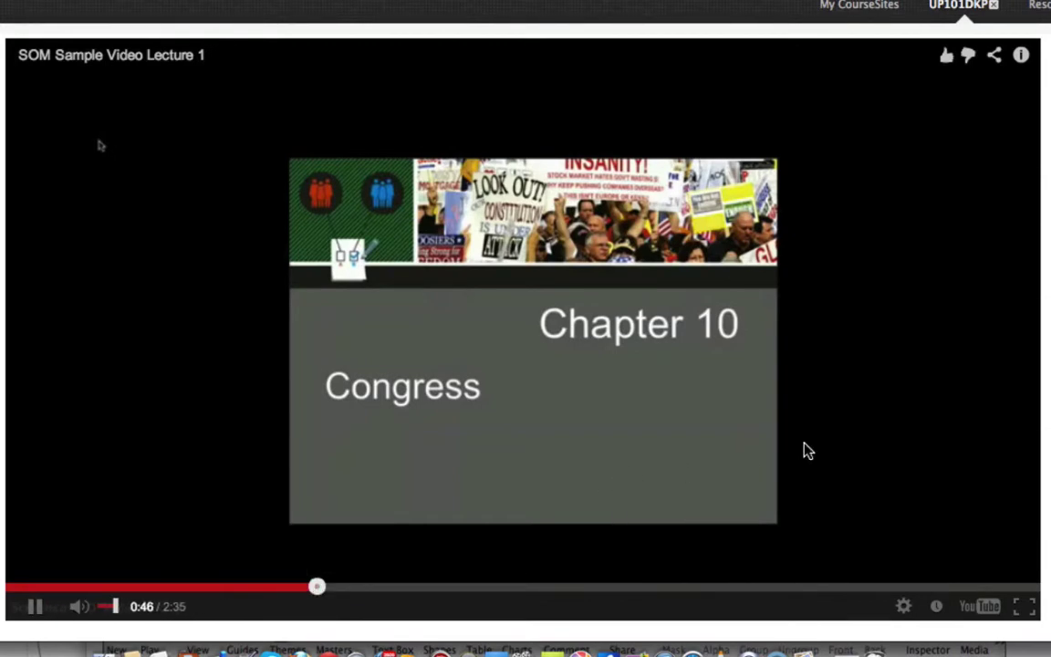
click(404, 588)
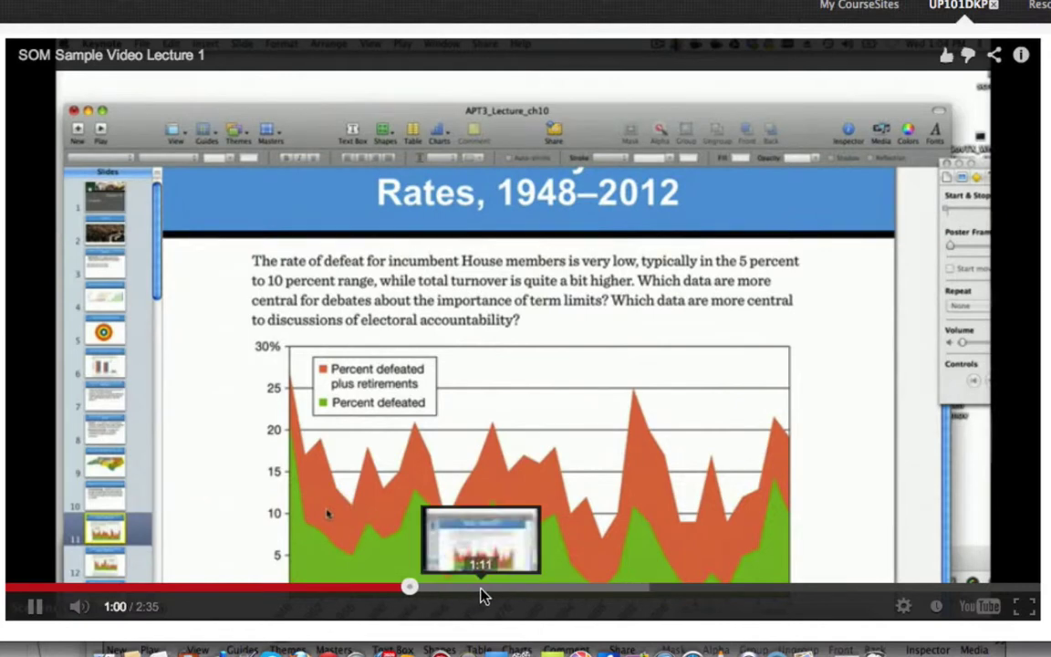
click(482, 588)
click(608, 588)
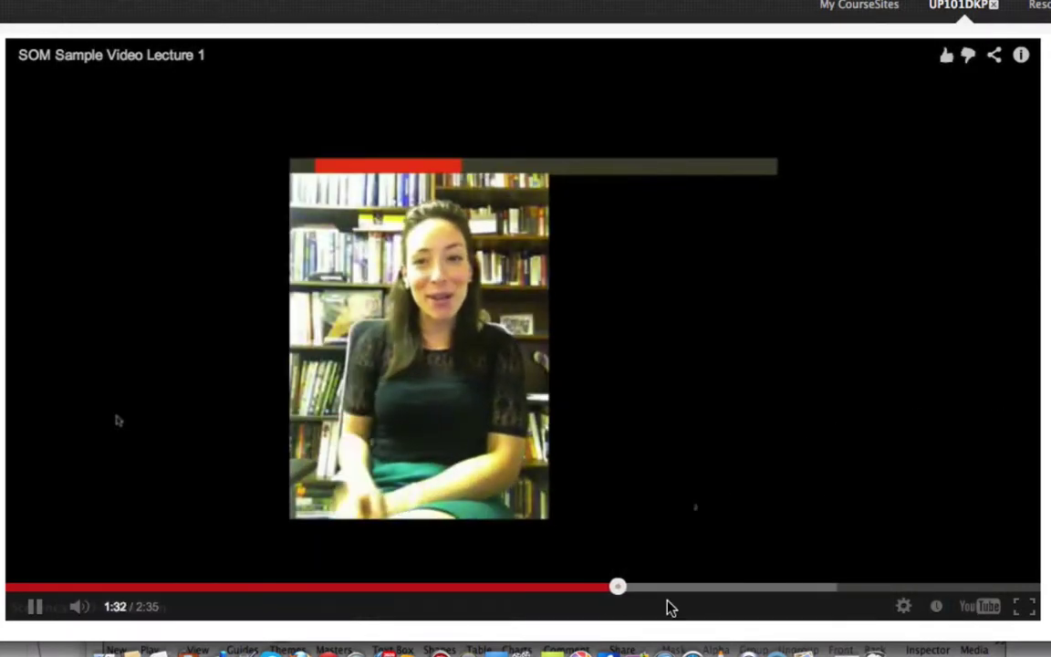
click(694, 588)
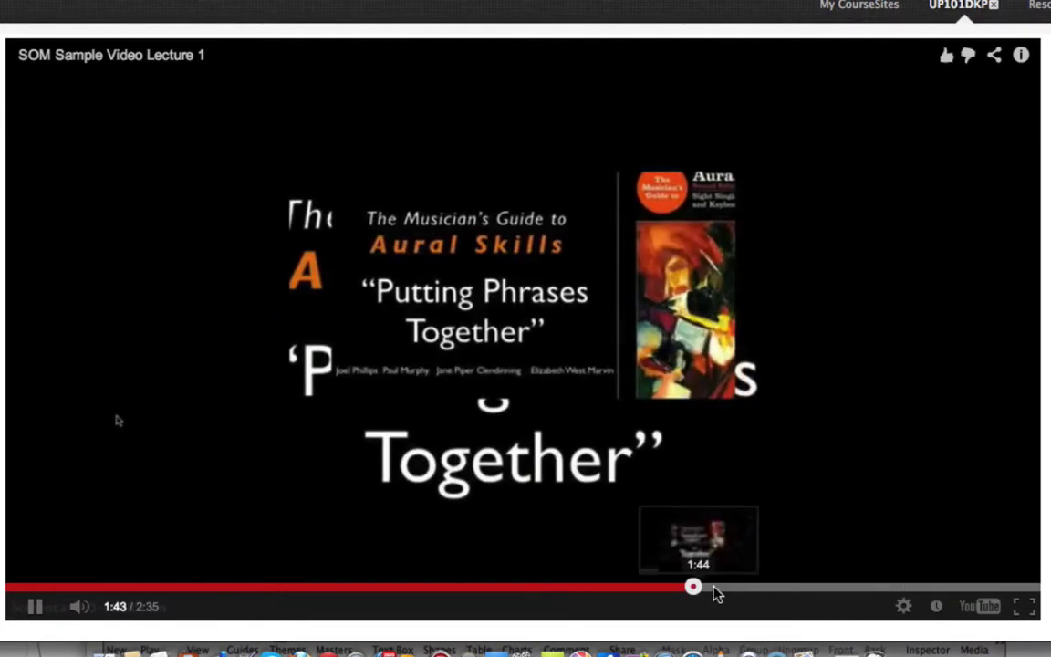
click(826, 588)
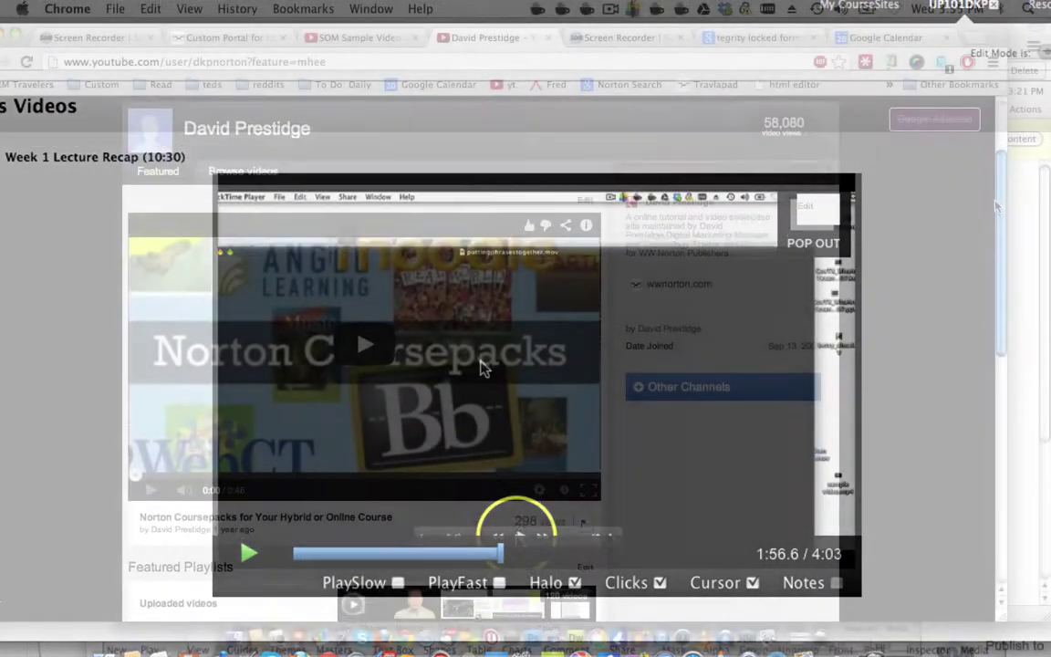
scroll(547, 384, down, 4)
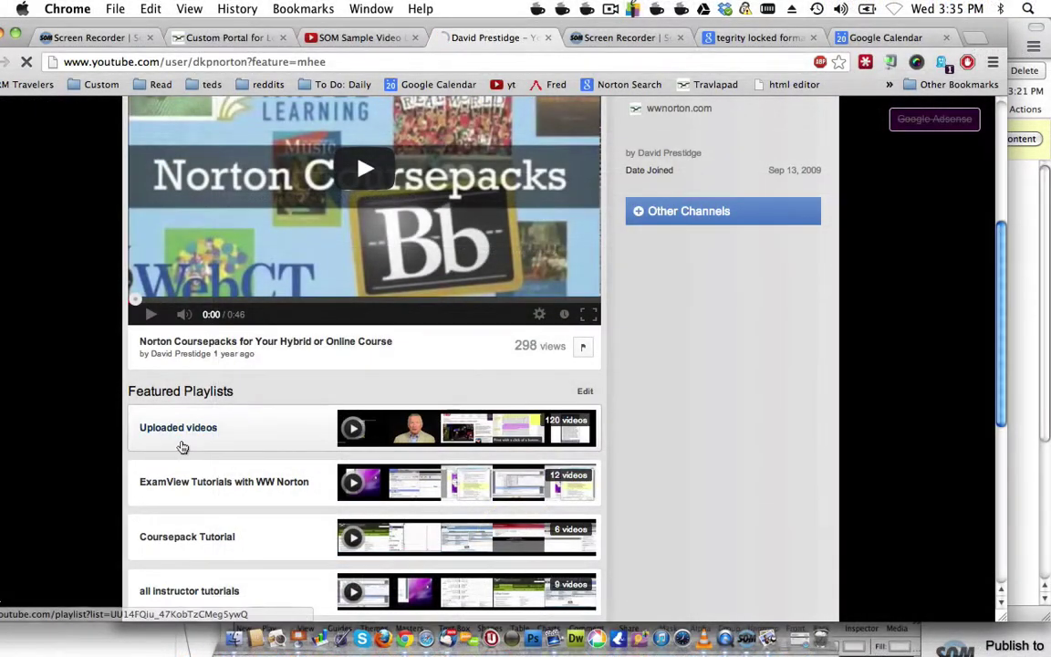
Open the Uploaded videos playlist and pause the ExamView testbank video.
click(178, 427)
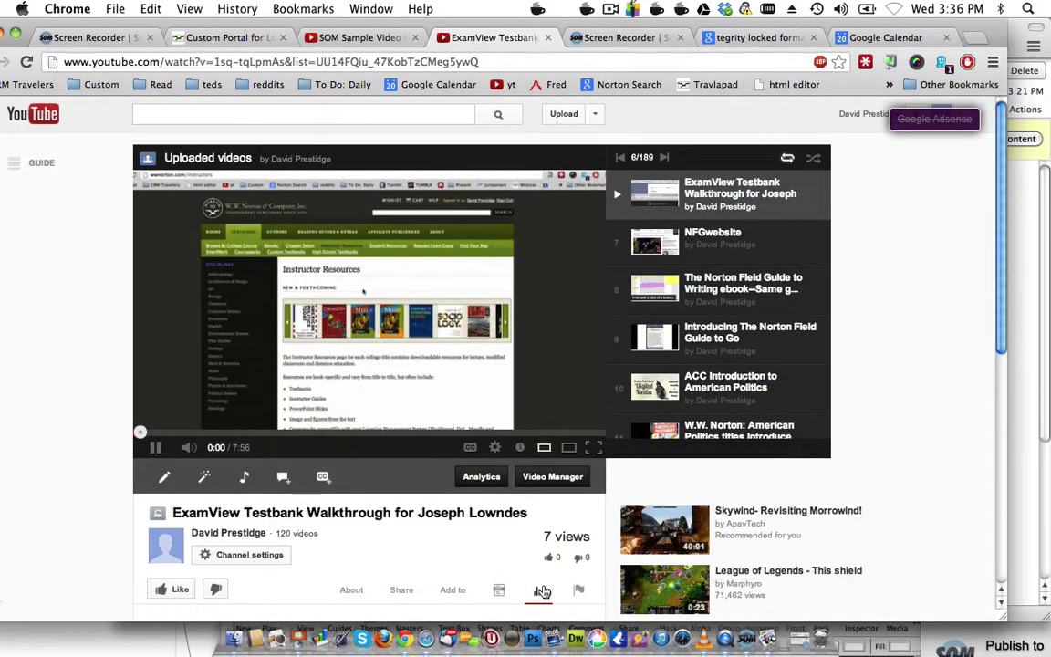
scroll(541, 591, down, 4)
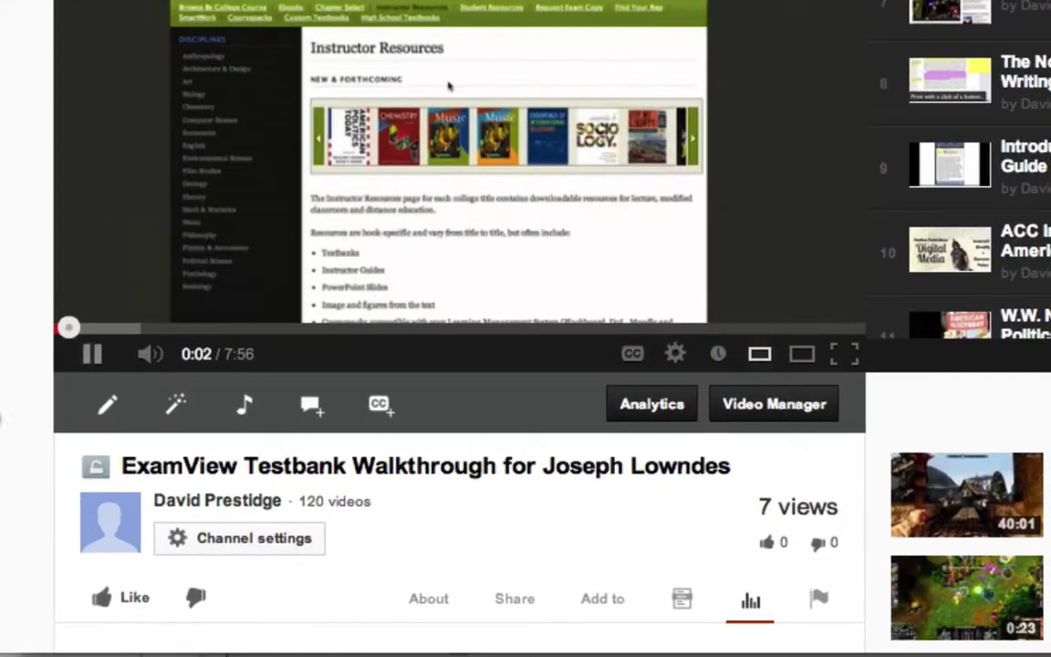
click(111, 381)
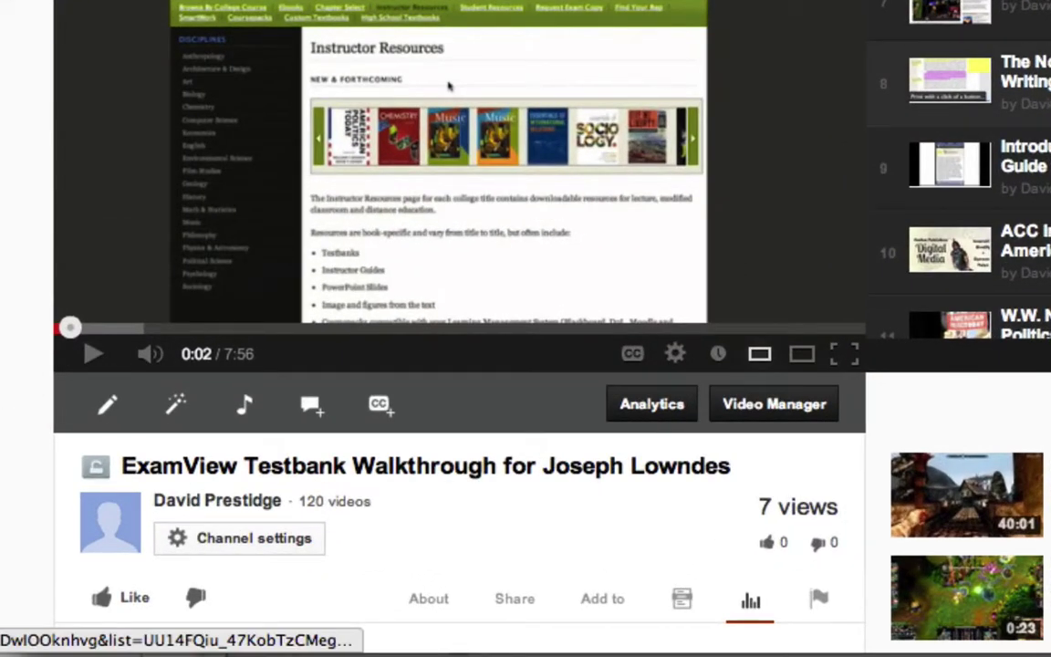
Open the Norton Field Guide to Writing ebook video and show its view statistics.
click(949, 80)
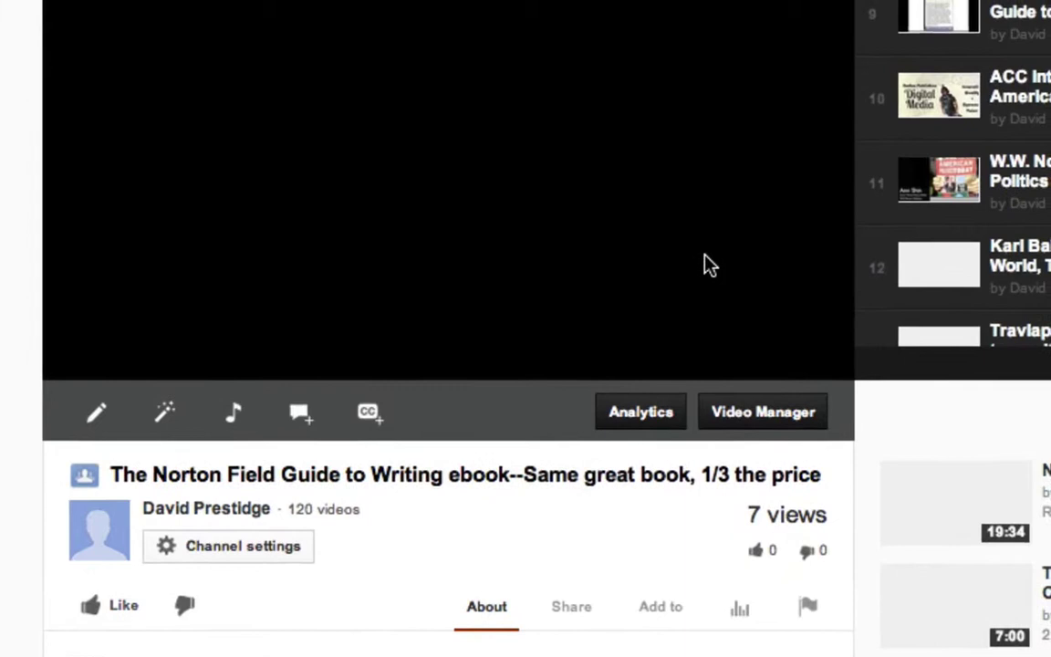
scroll(675, 383, down, 5)
click(743, 166)
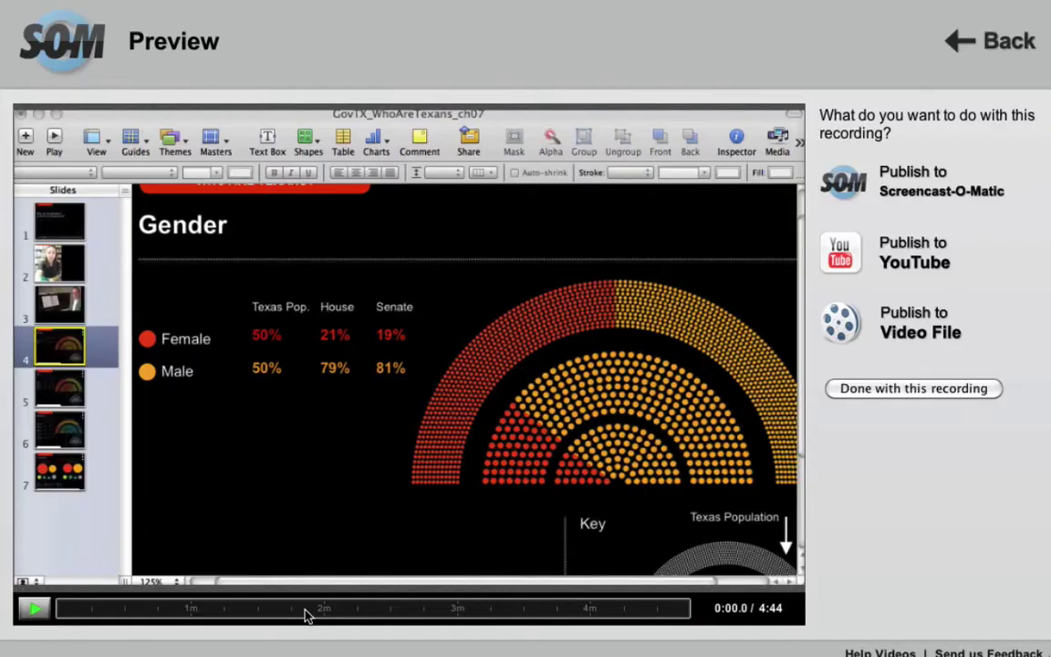
Play the lecture preview, scrub to about 1:40 and pause, then choose Publish to Video File.
click(34, 608)
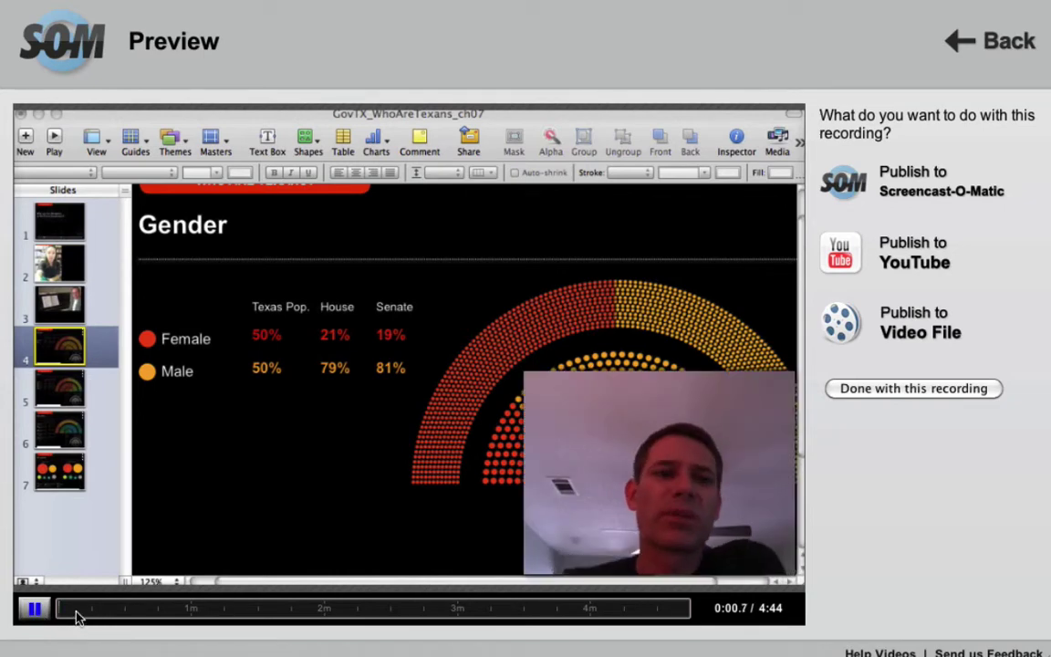
drag(78, 618, 157, 610)
click(32, 607)
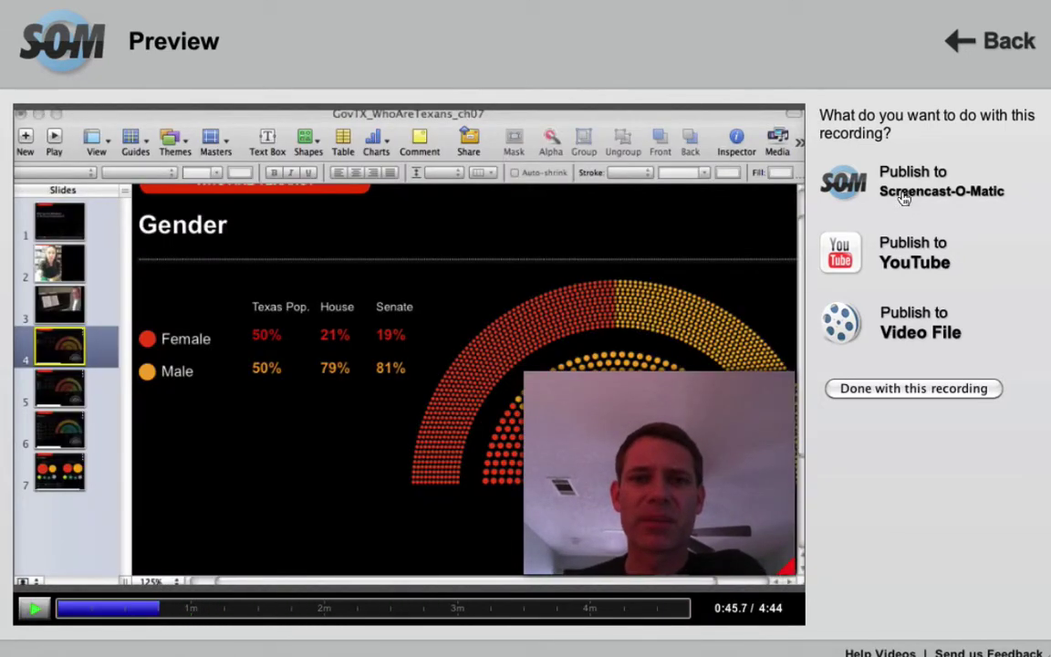
click(931, 344)
Set the video type to Quicktime (MP4) at HD 1280x720 size.
click(927, 207)
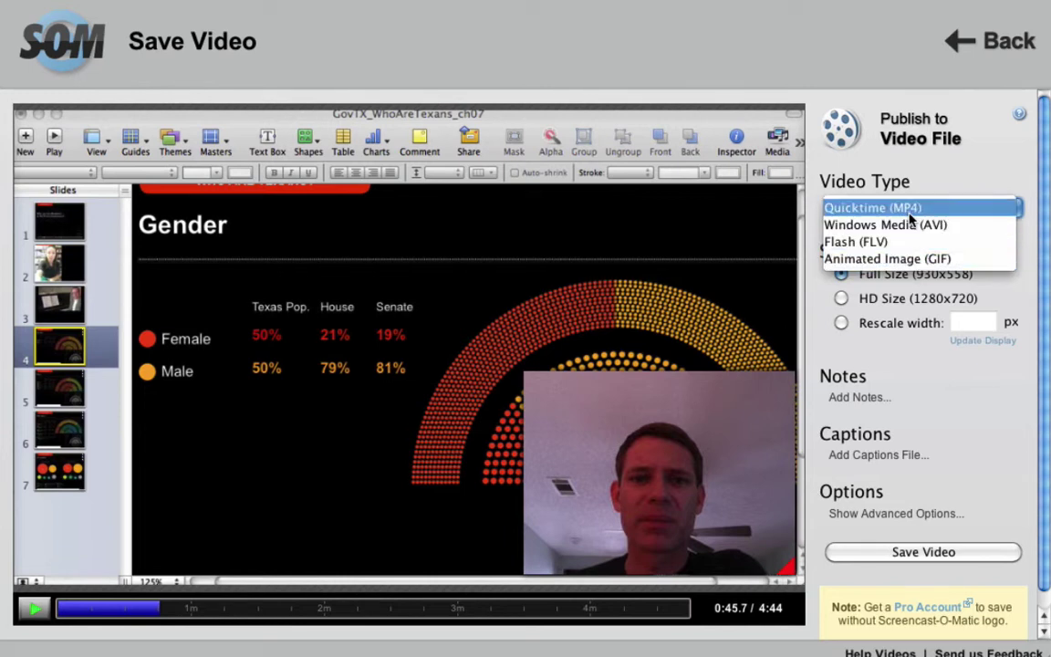
click(909, 214)
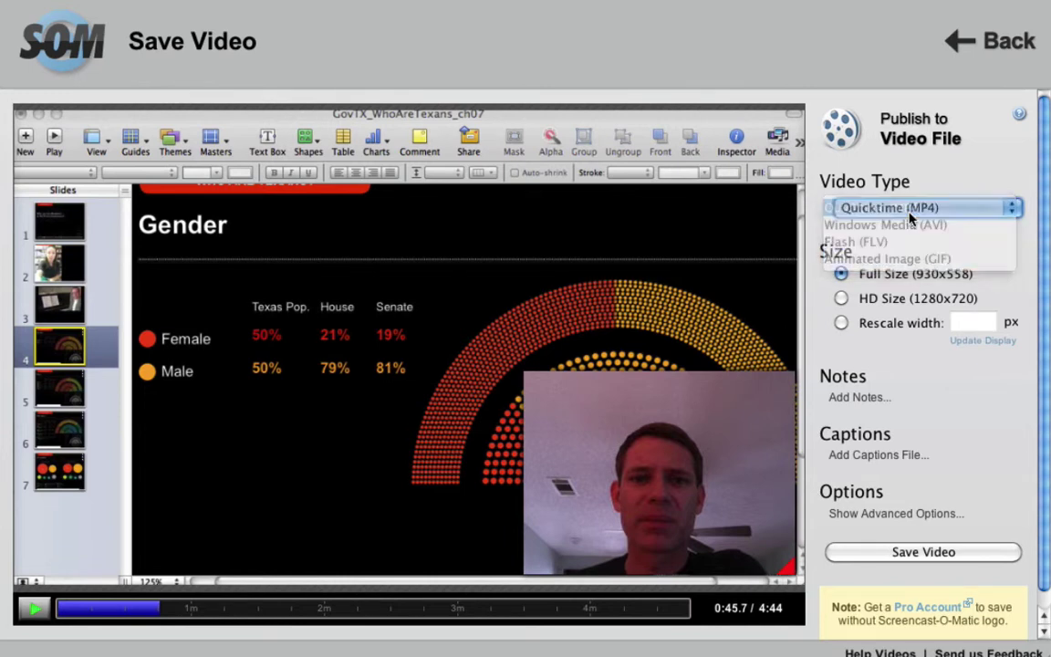
click(841, 298)
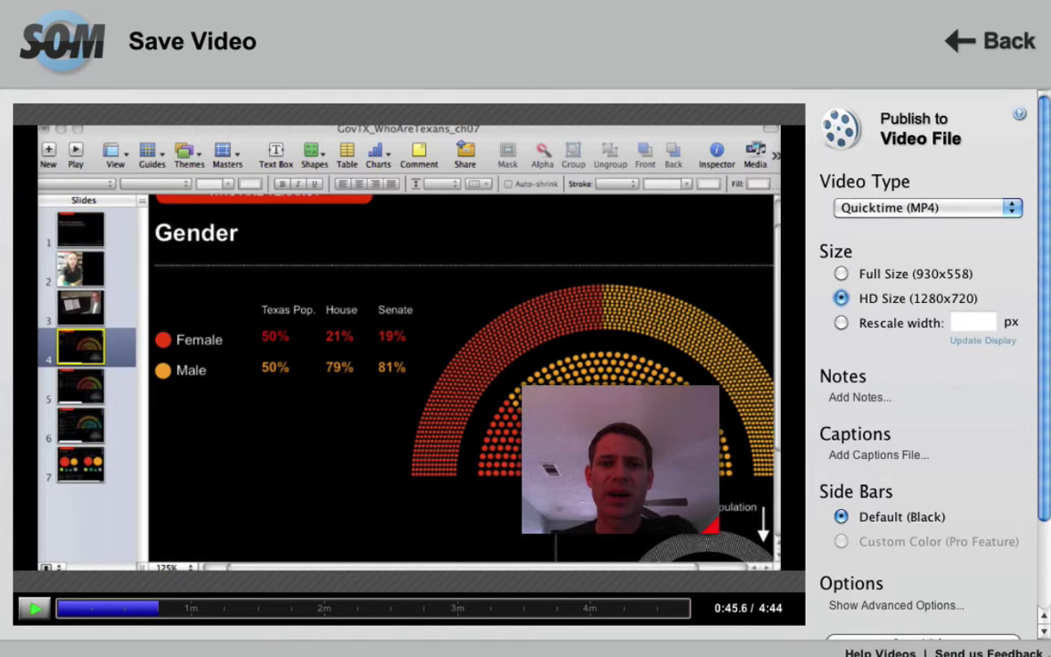
Place a note at 2:43 and save the video as 'Sample Lecture Movie'.
click(262, 609)
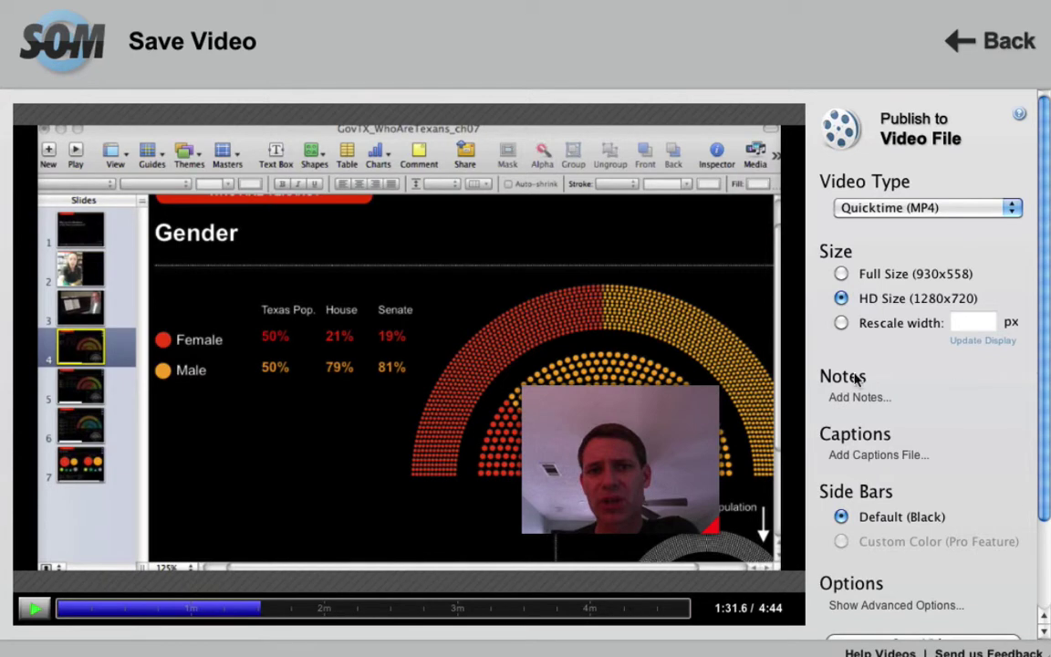
click(423, 608)
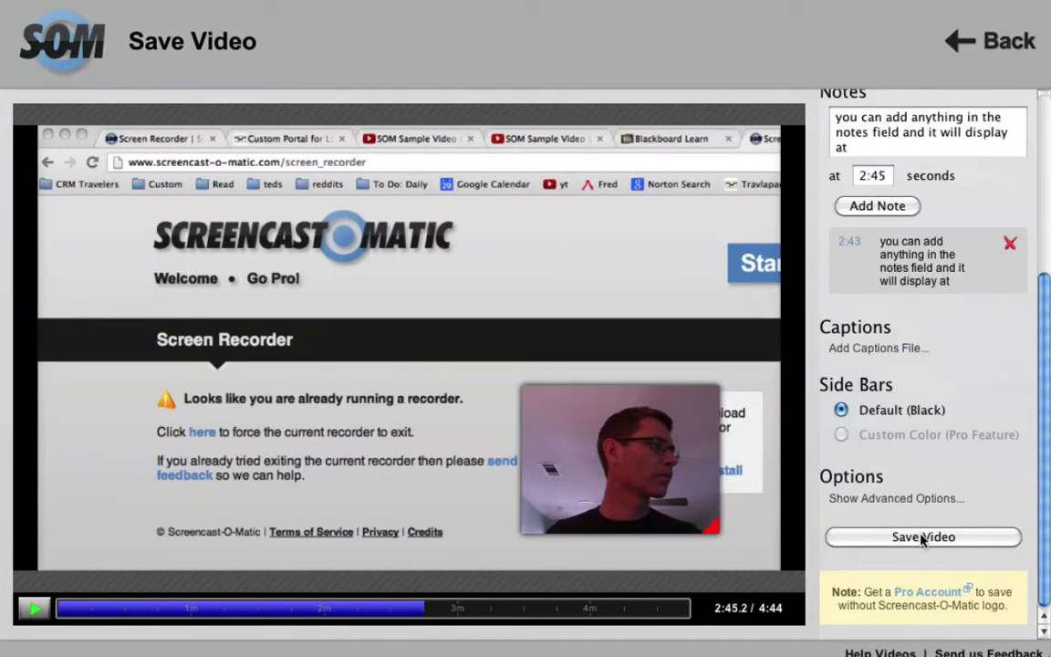
click(921, 537)
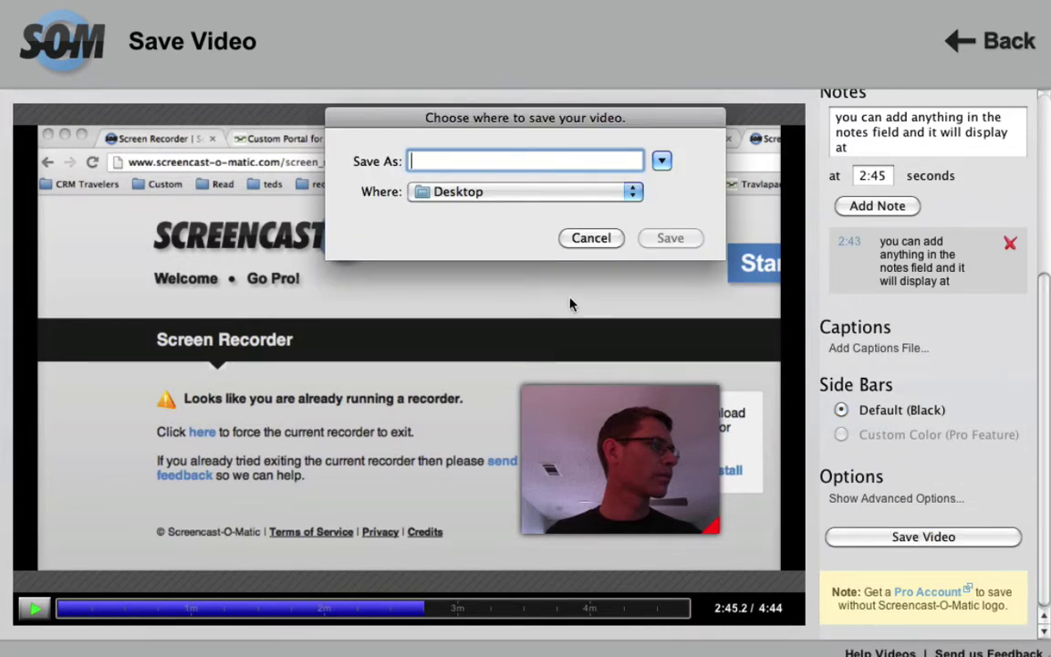
text(Sample Lecture)
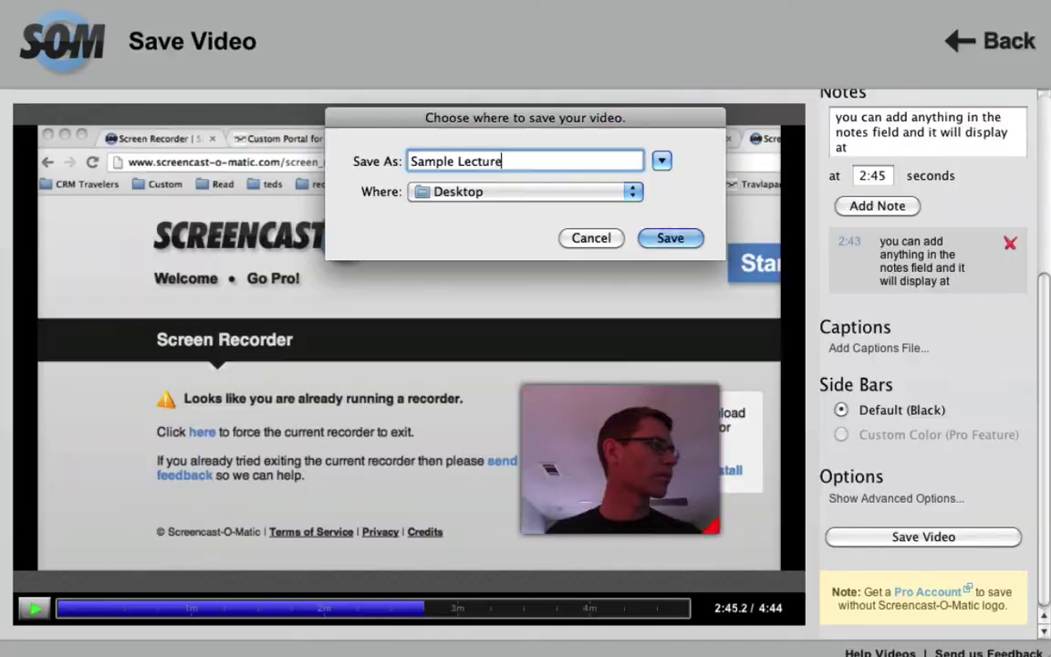
key(Return)
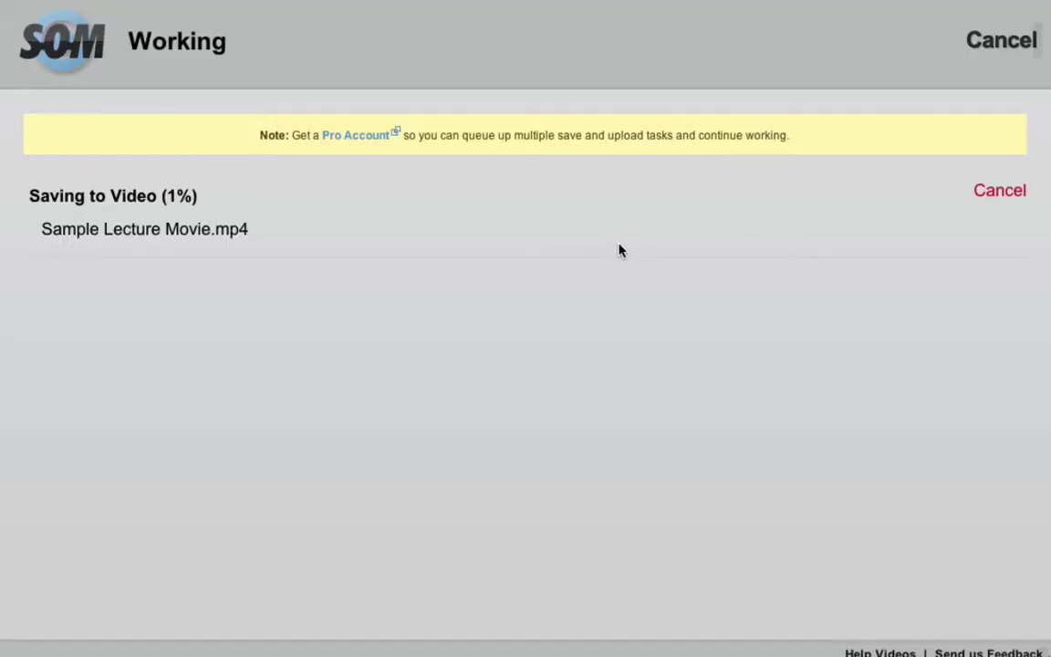
Cancel the MP4 save and enter the YouTube title, description and Lecture 1 tag, then link an account.
click(1009, 199)
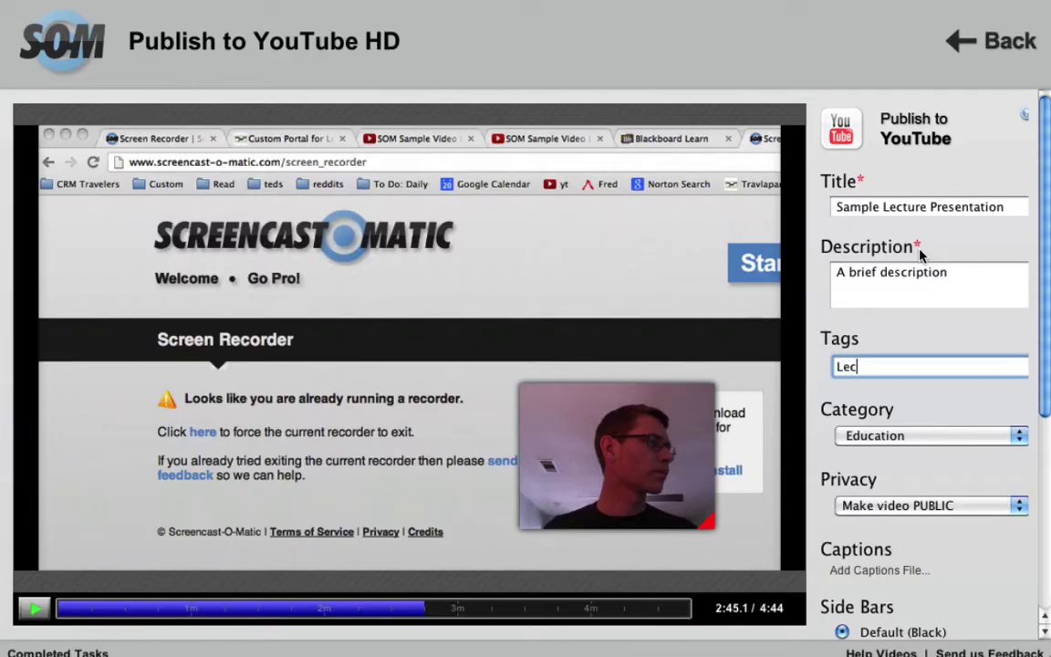
text(ture 1)
text(, Prestidge)
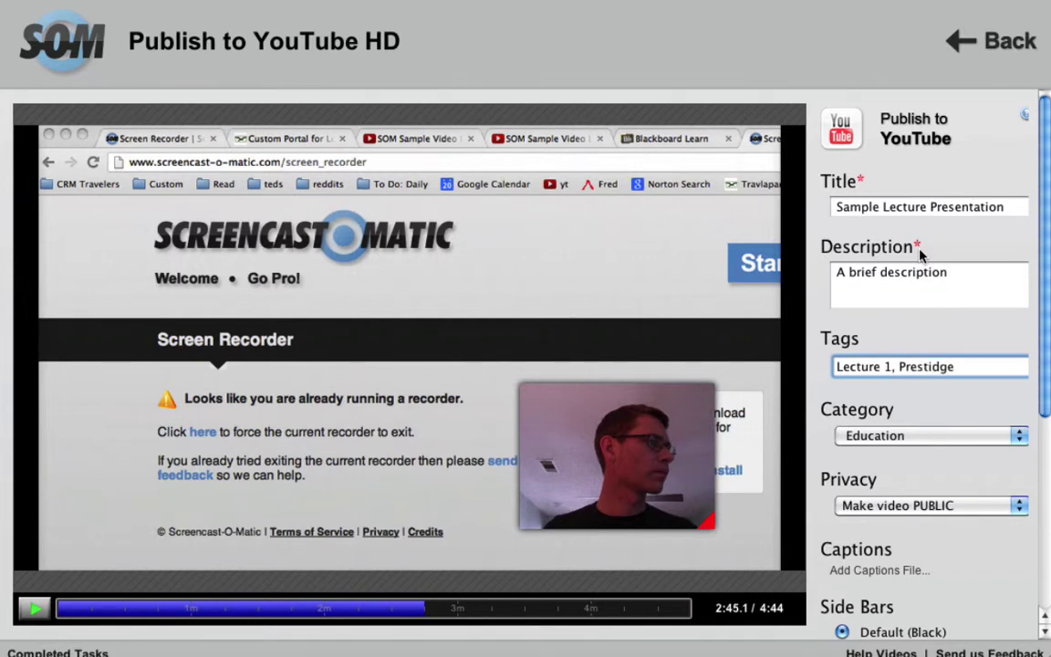
scroll(845, 492, down, 5)
click(840, 483)
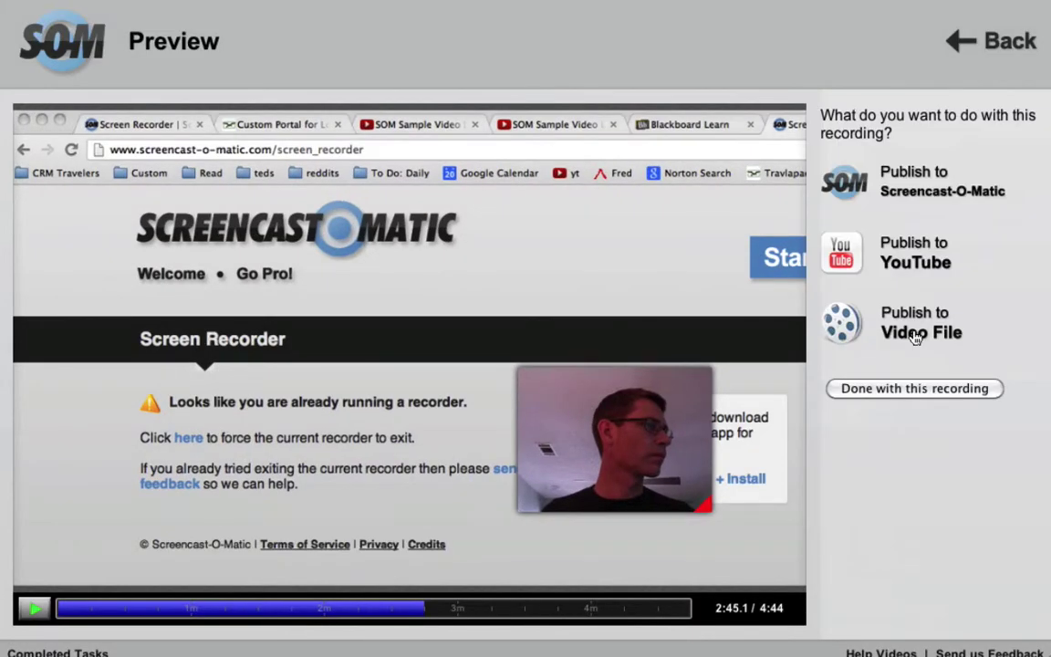
Upload the recording to Screencast-O-Matic, keeping the default SOM options.
click(917, 195)
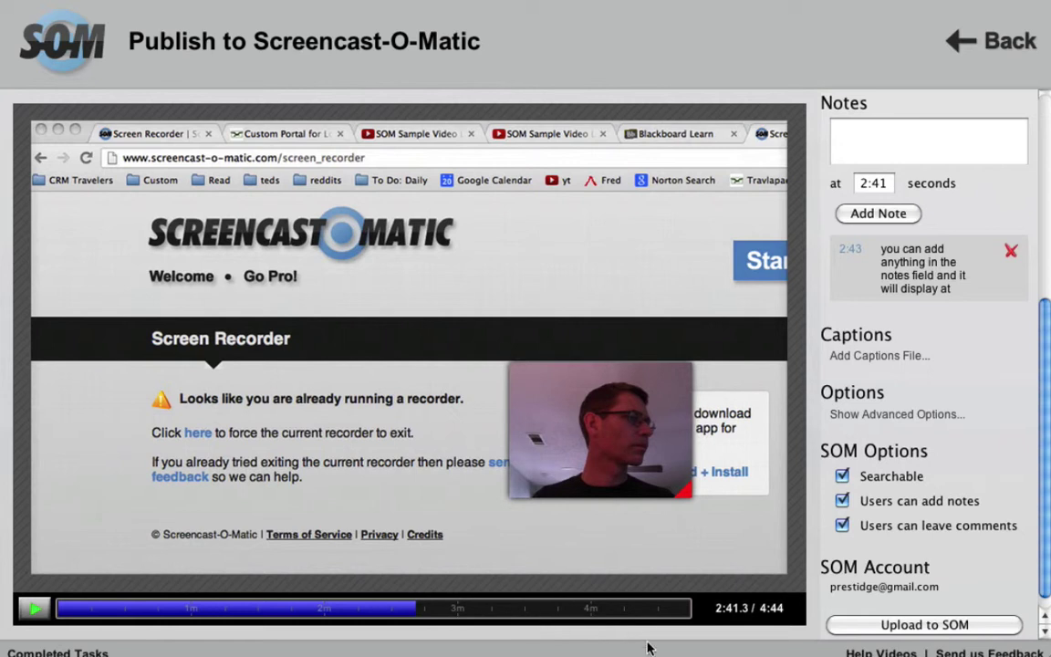
click(884, 627)
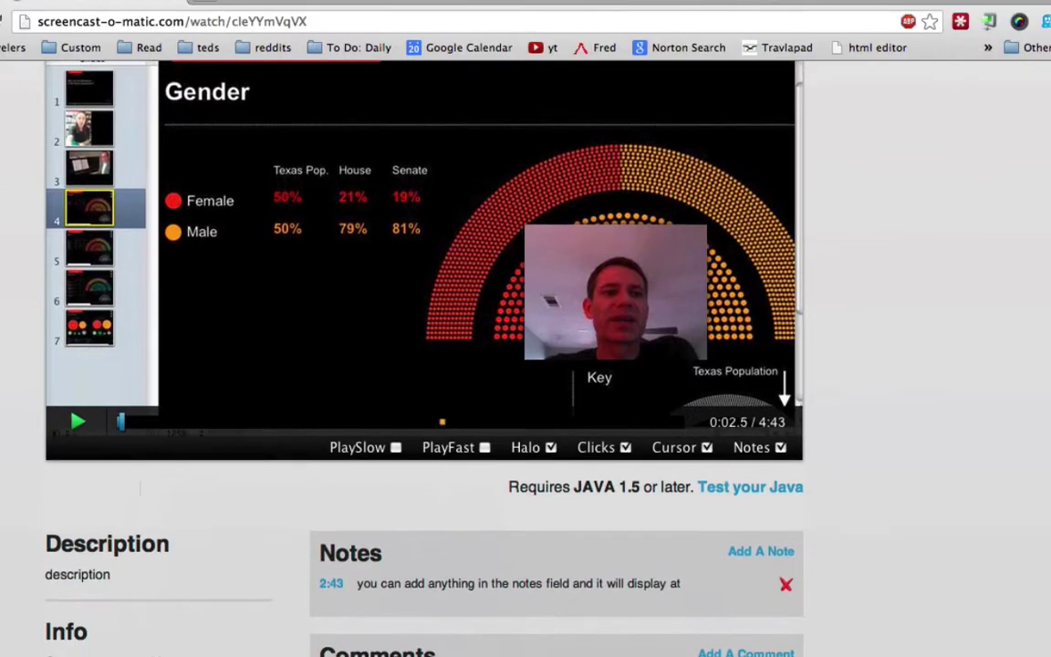
Scroll down the watch page and select the video's share link address.
scroll(382, 322, down, 5)
scroll(382, 322, down, 5)
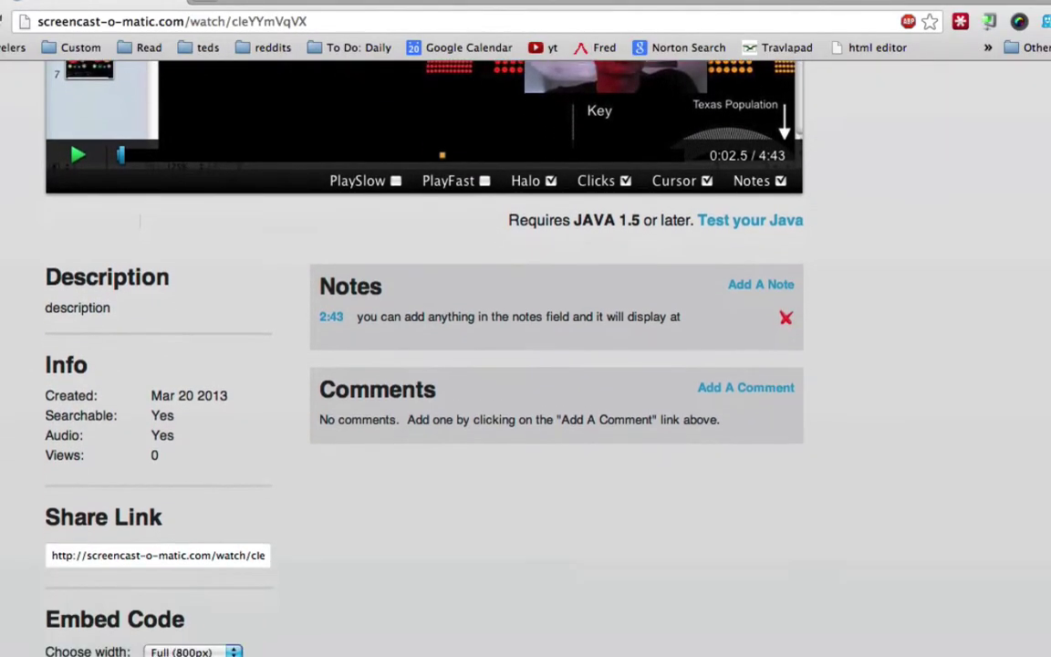
scroll(381, 322, down, 3)
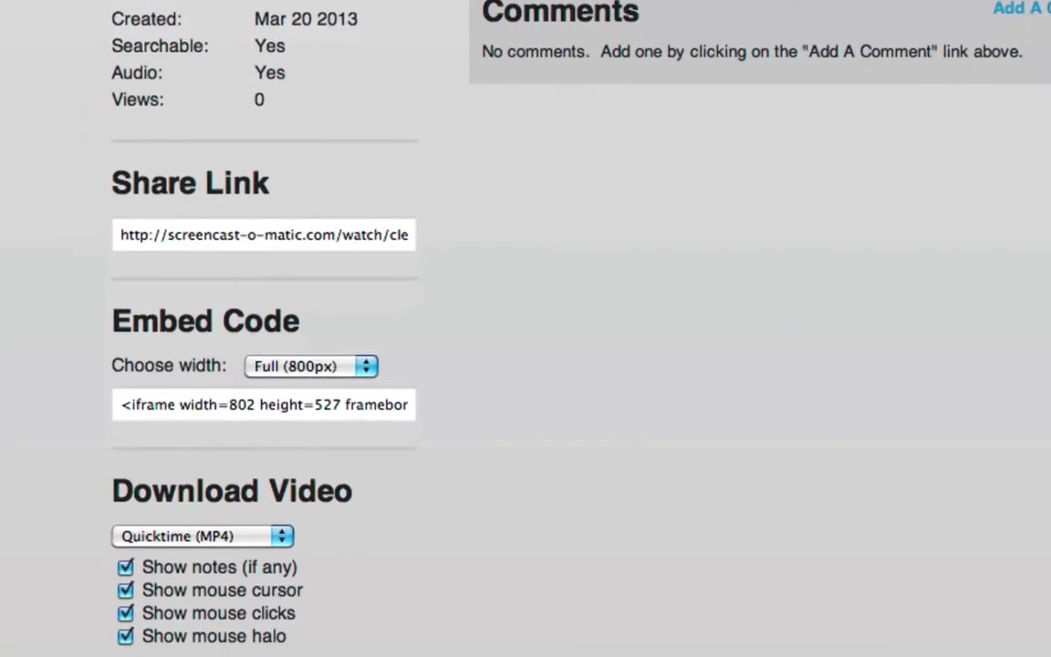
scroll(523, 295, down, 3)
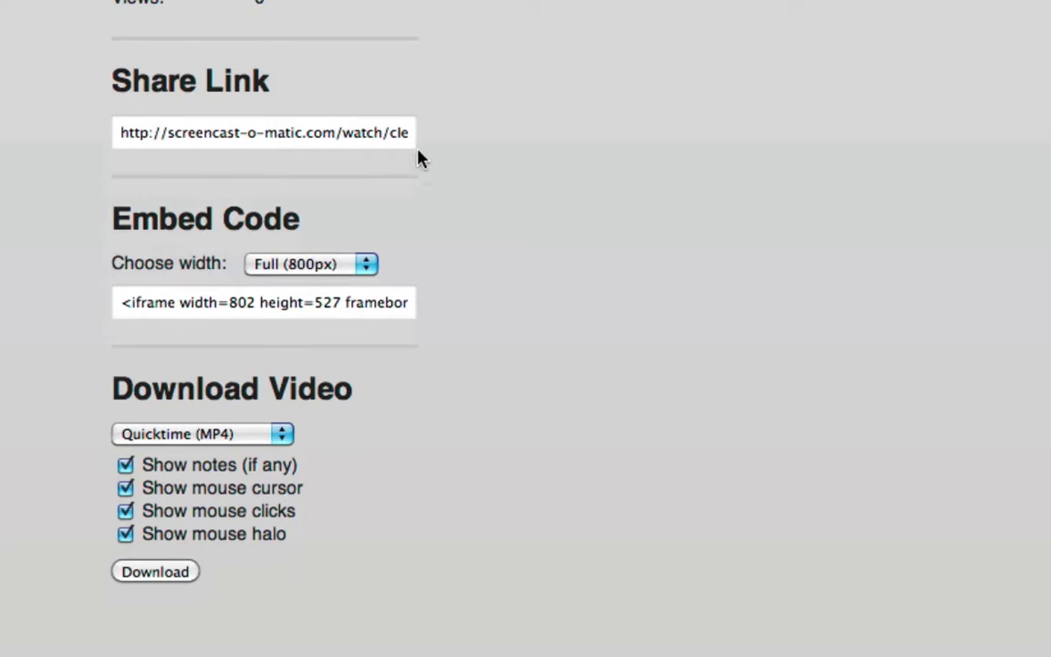
click(391, 136)
click(391, 136)
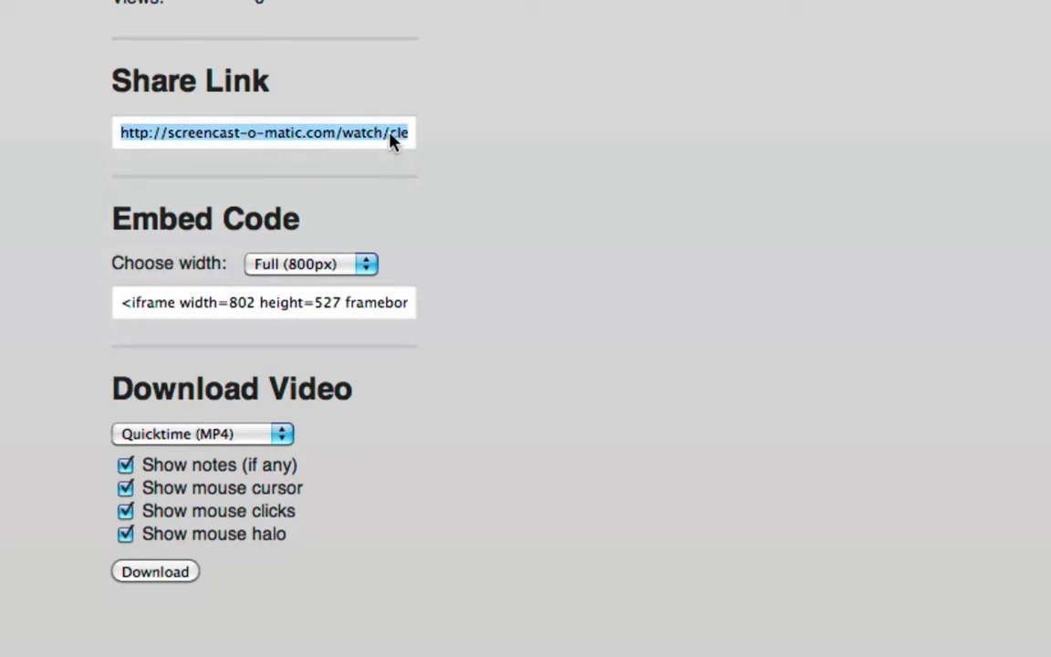
Copy the iframe embed code with the Full (800px) width.
click(318, 275)
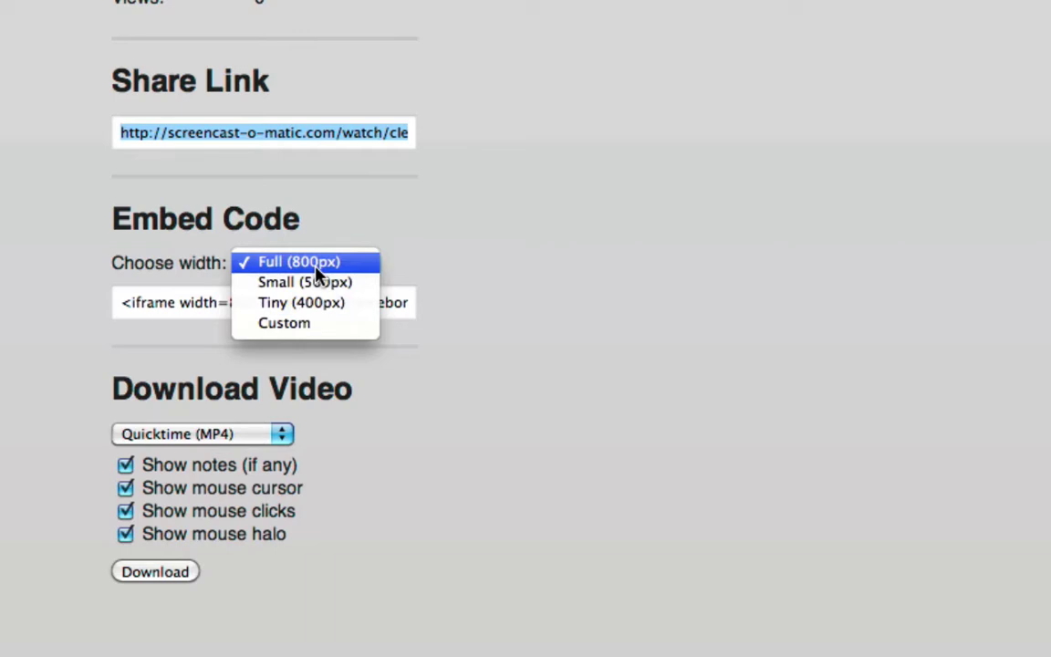
click(316, 267)
click(305, 306)
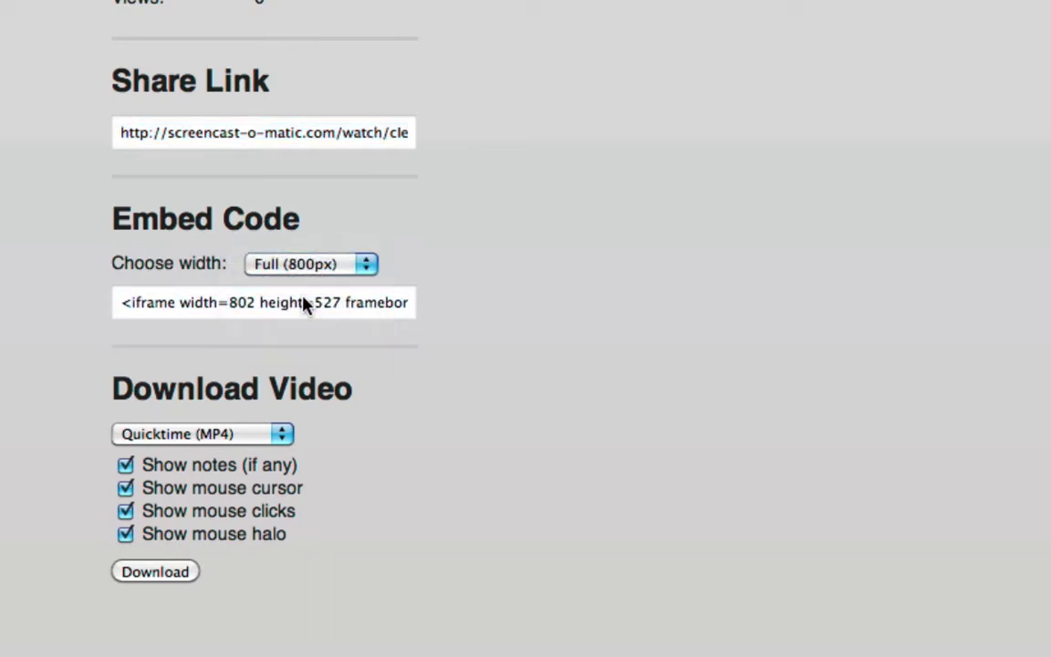
click(305, 306)
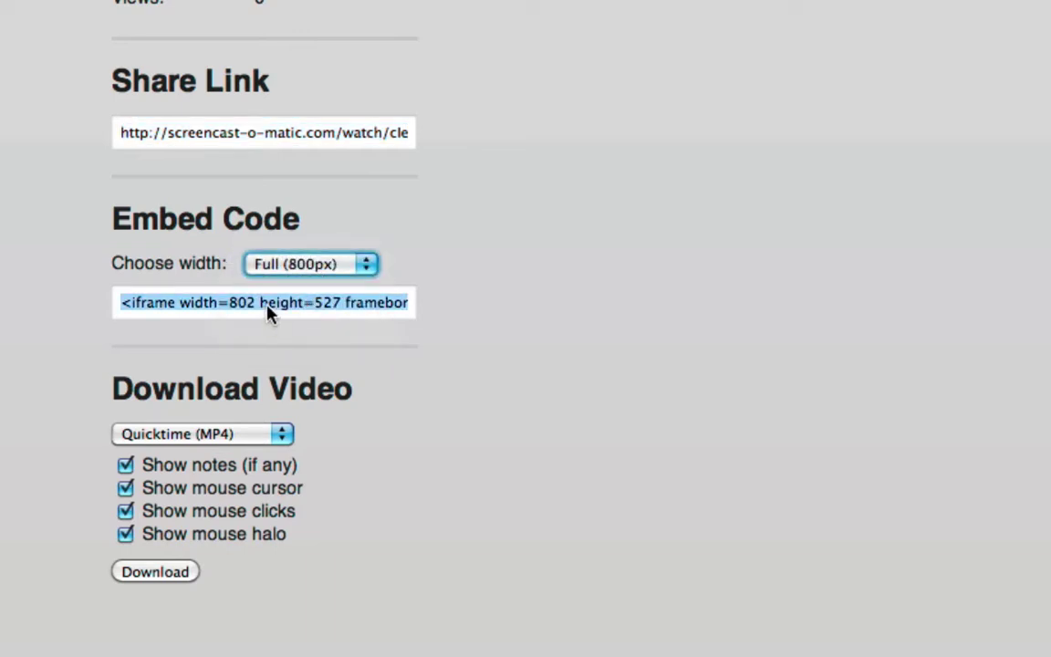
right_click(270, 310)
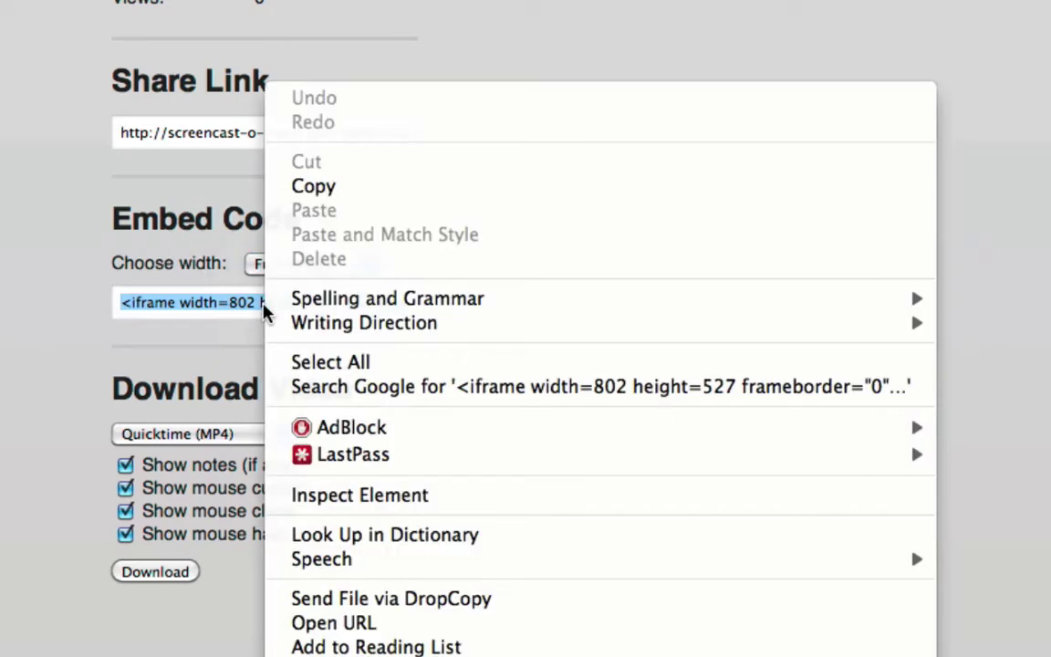
click(304, 188)
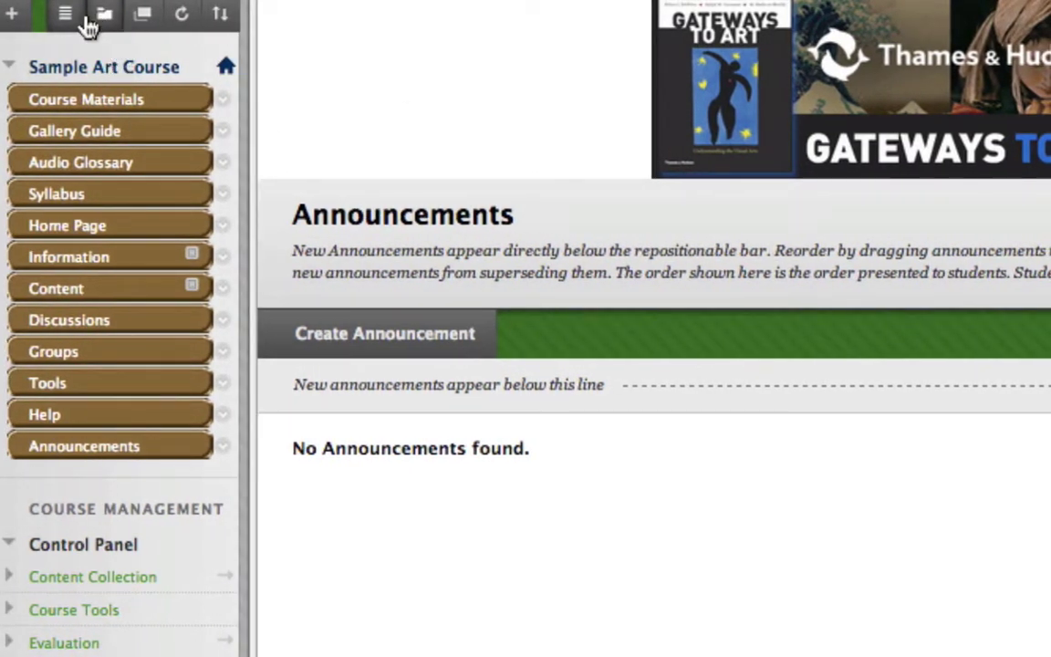
Add a 'My Video Lectures' content area and drag it to the top of the course menu.
click(11, 16)
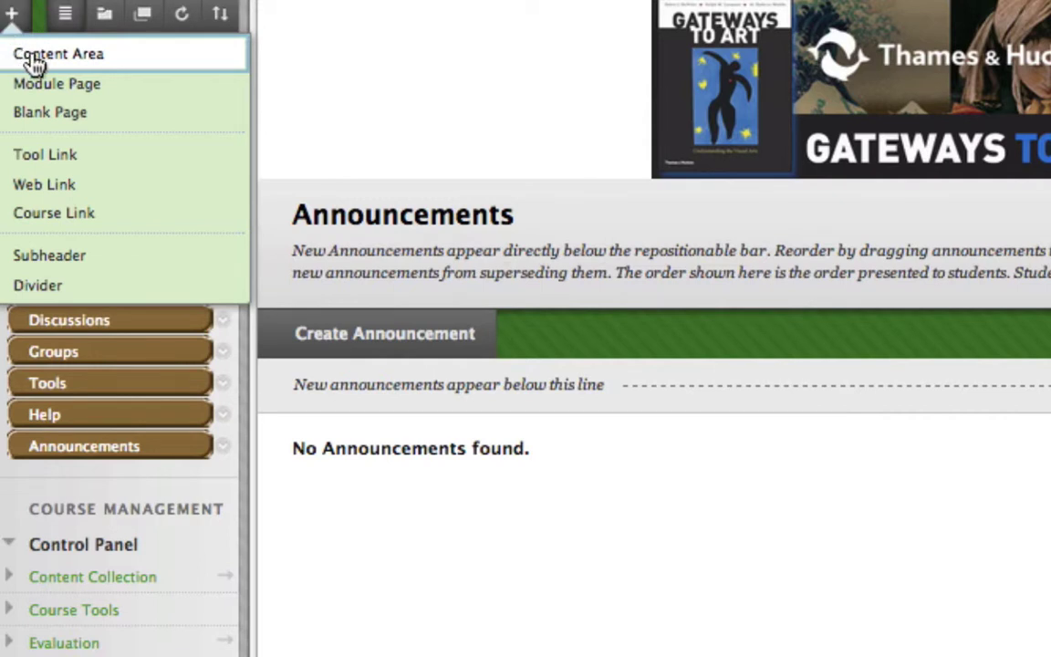
click(36, 57)
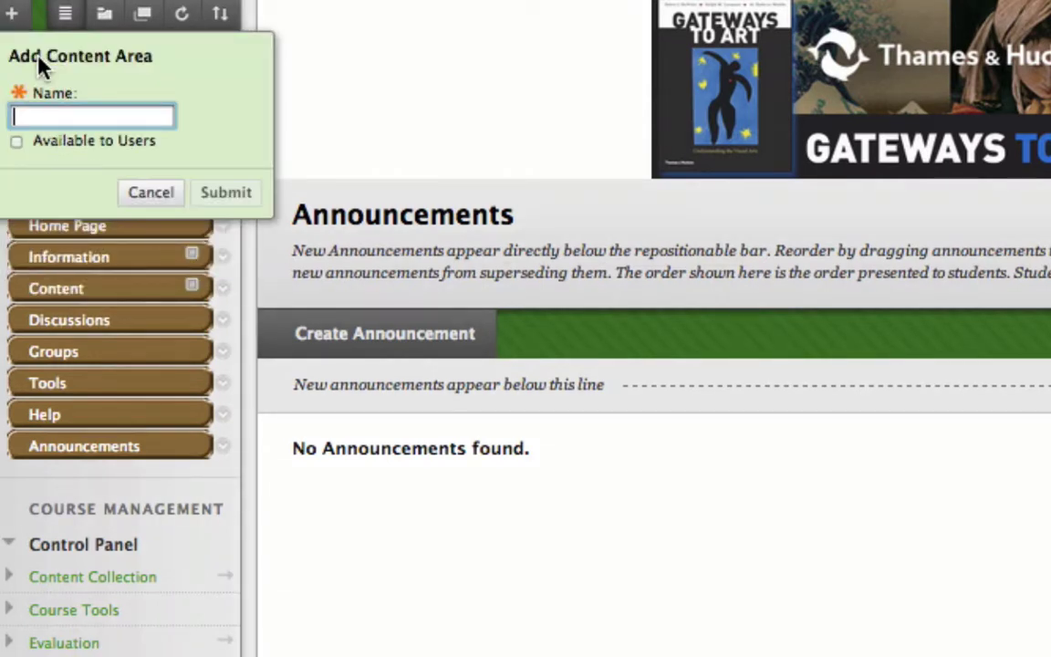
text(My Video Lectures)
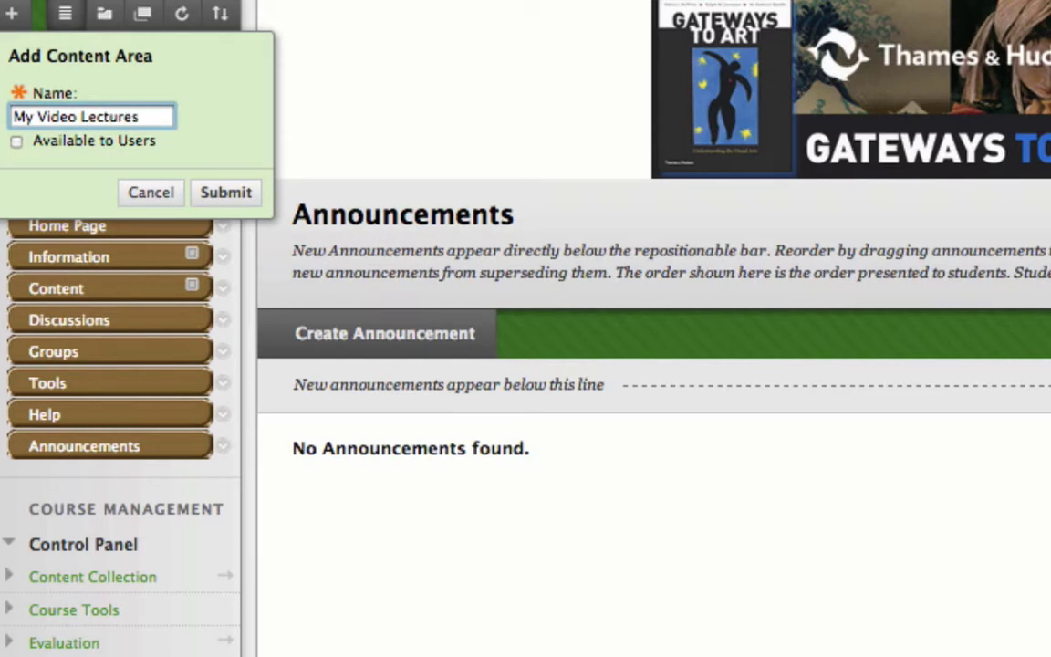
click(235, 191)
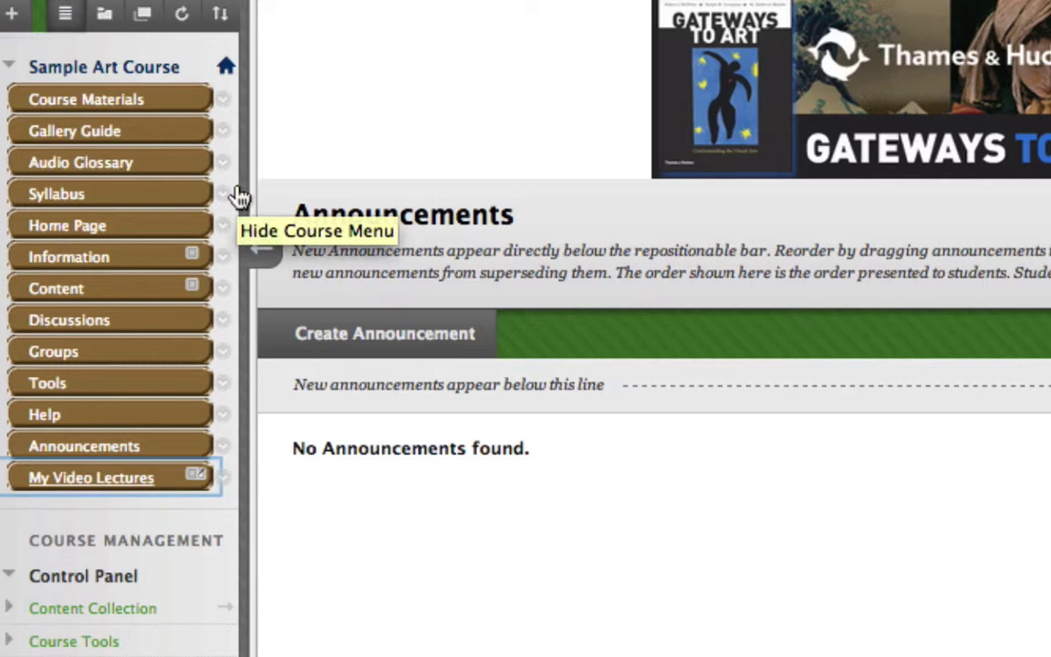
drag(7, 481, 37, 103)
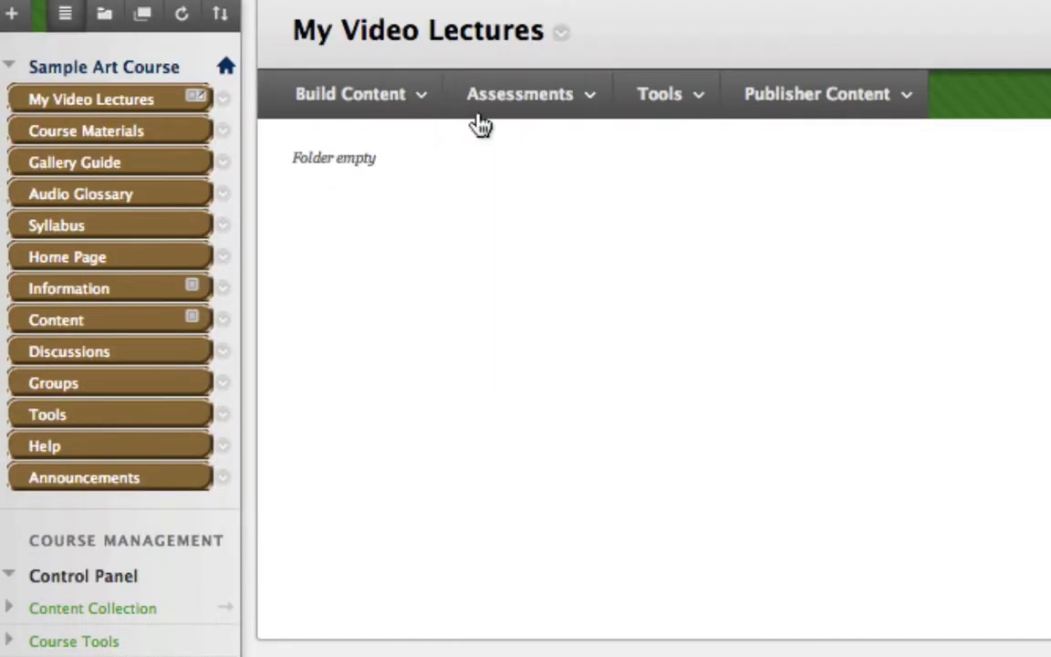
Create a 'Week 1 Lecture Recaps' content folder inside My Video Lectures and open it.
mouse_move(354, 106)
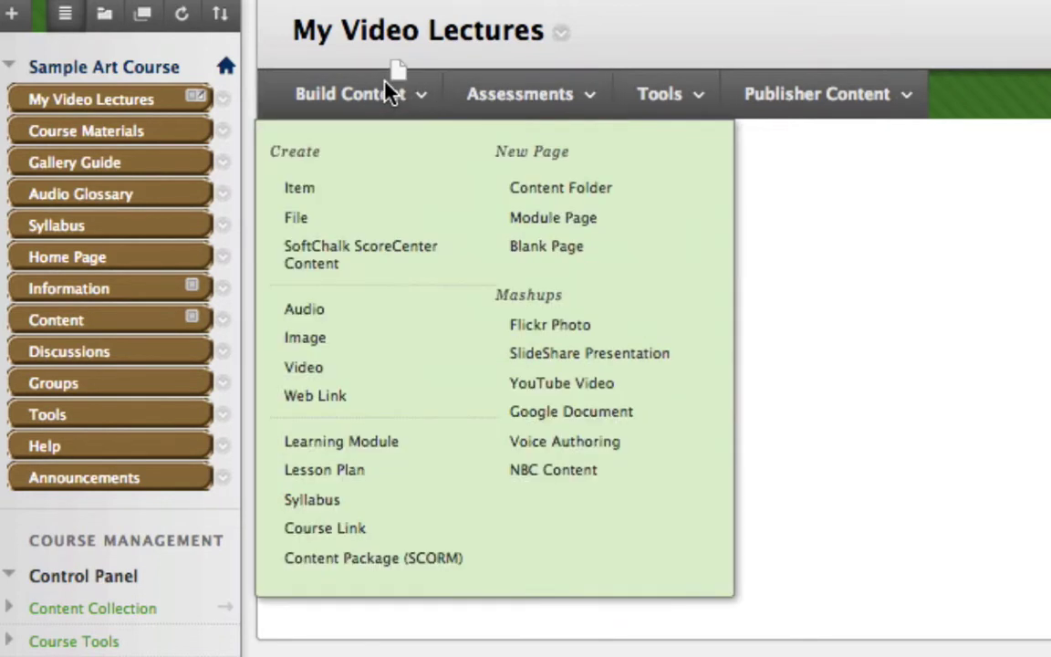
click(561, 193)
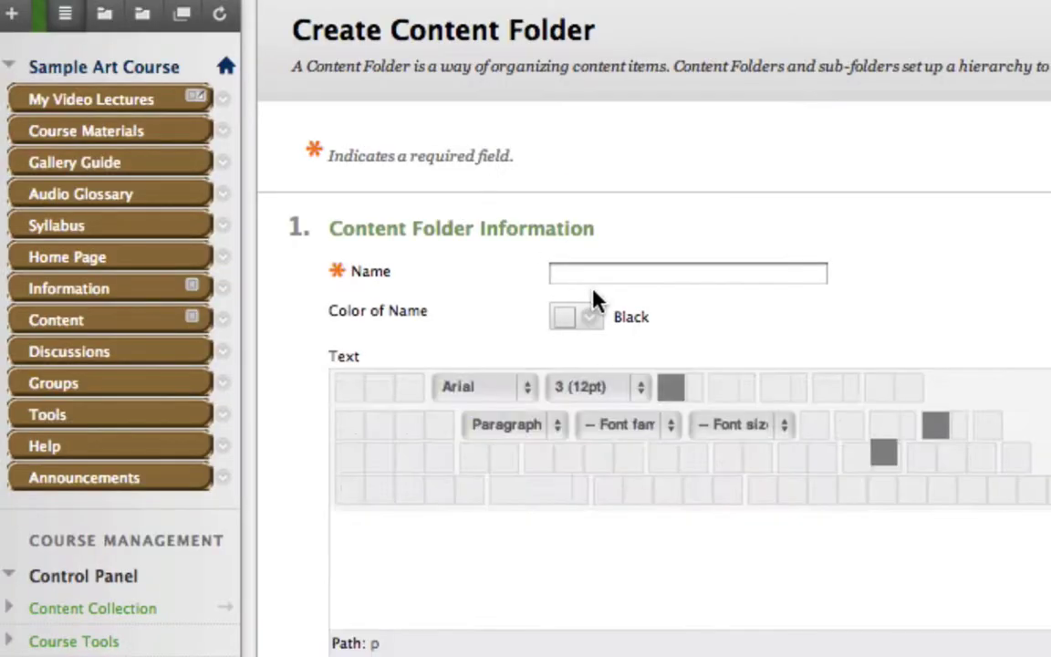
click(600, 265)
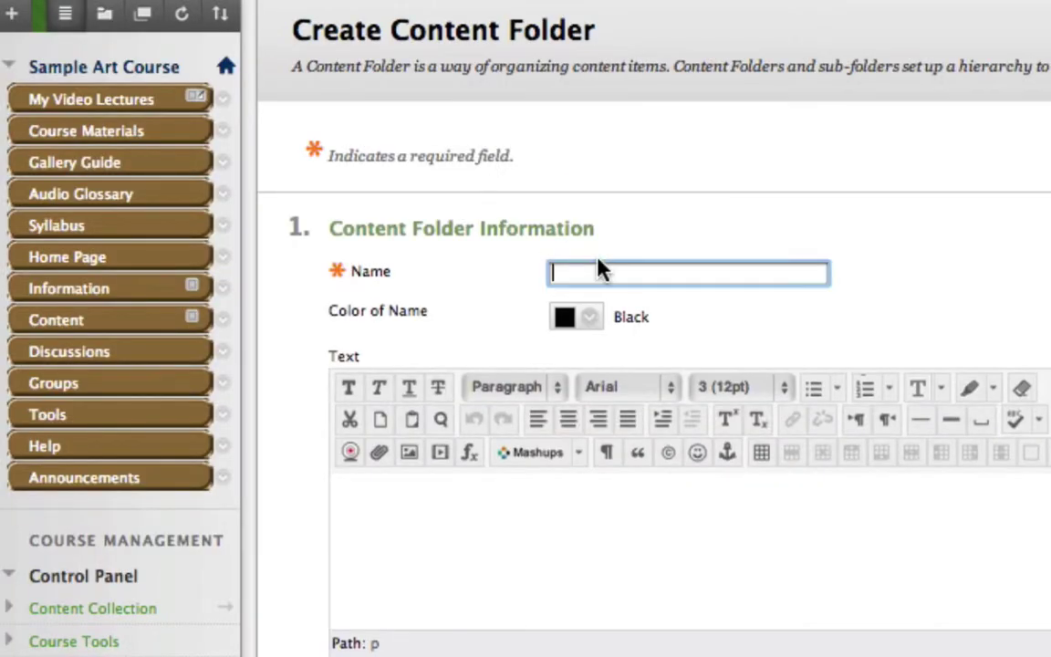
text(Week 1)
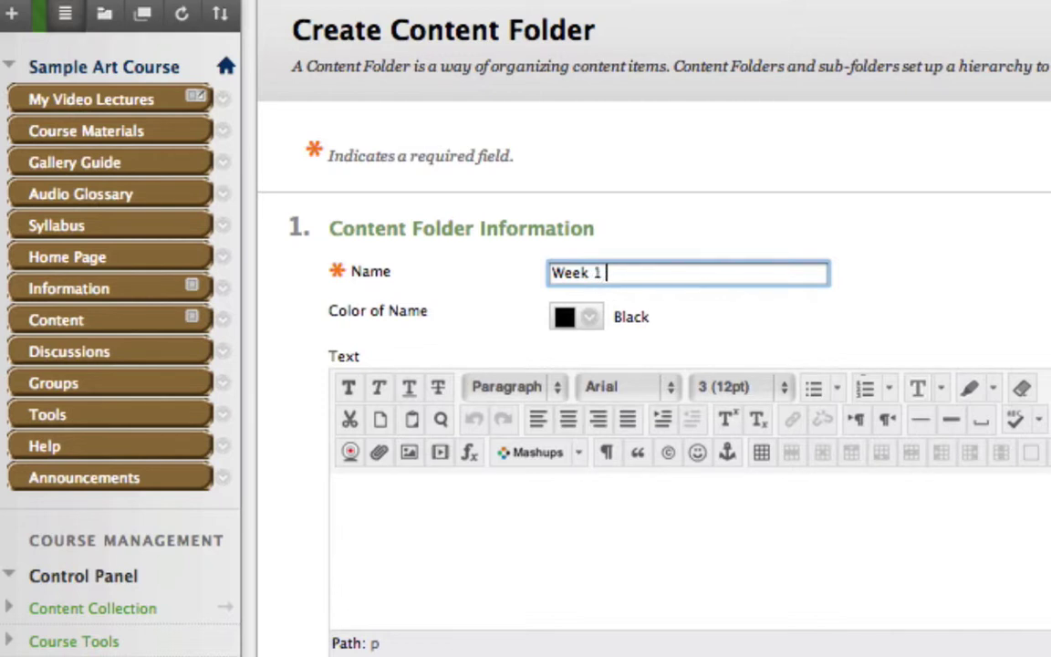
text( Lecture Recaps)
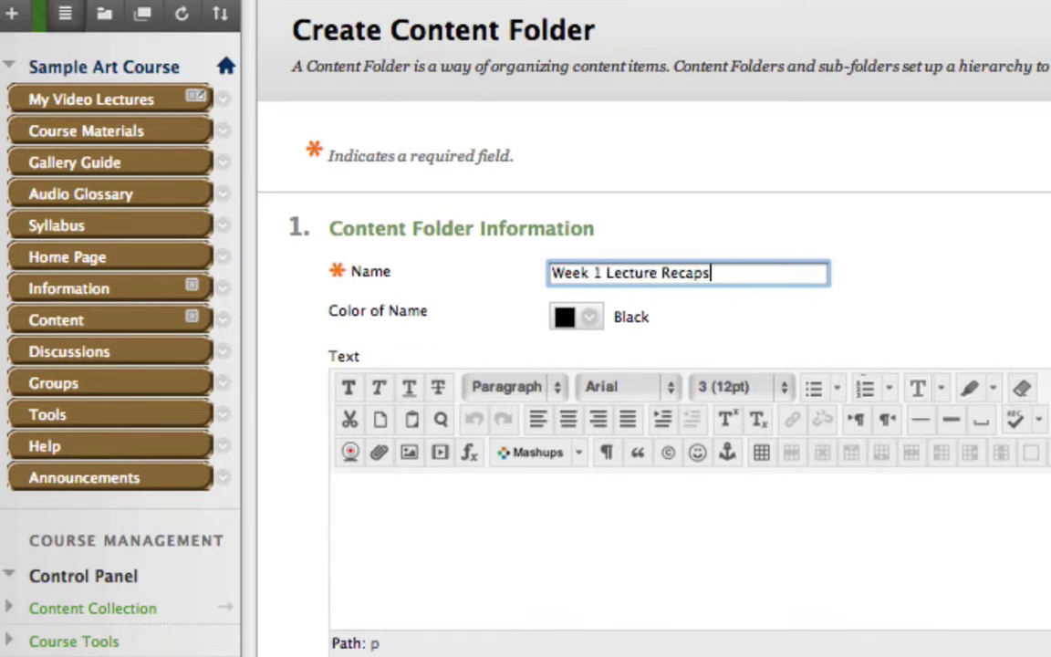
key(Tab)
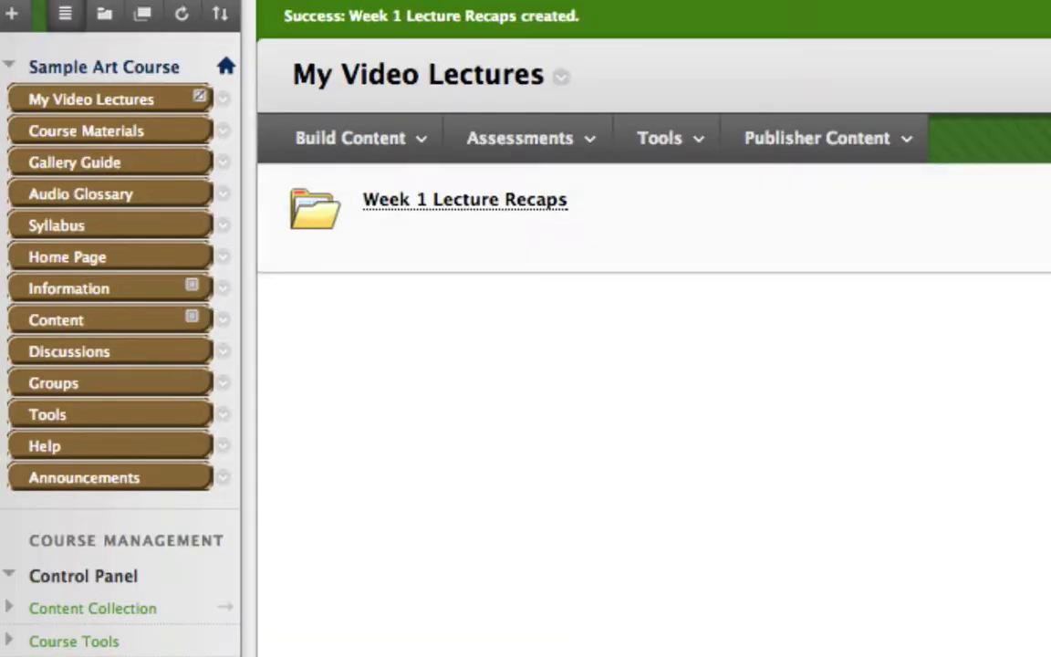
click(356, 137)
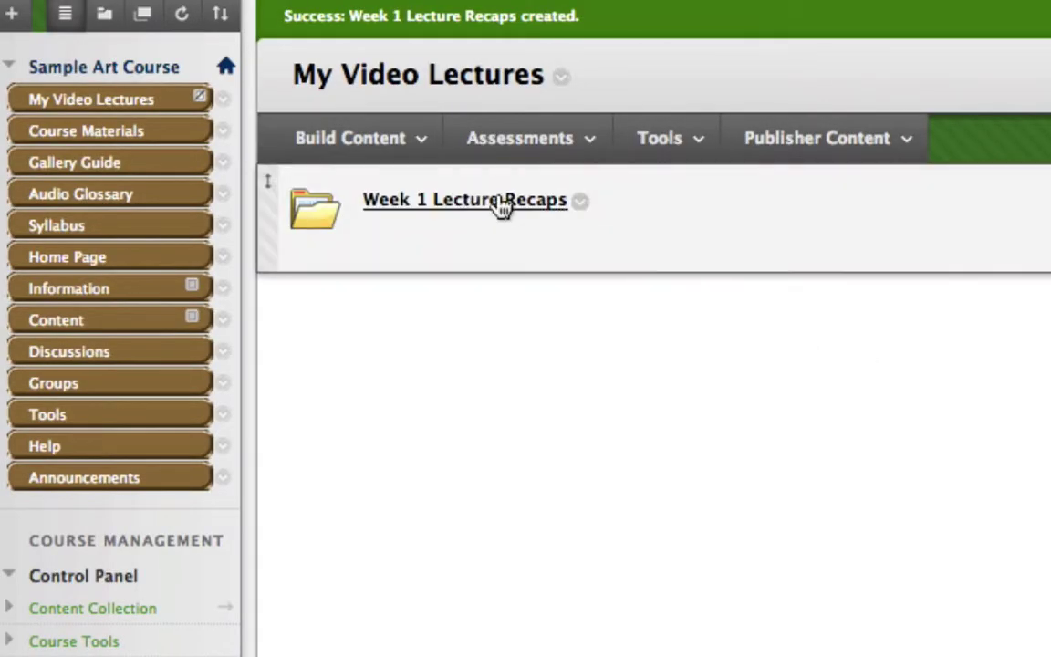
In the Week 1 Lecture Recaps folder, start a new item named 'Sample Lecture 1'.
click(501, 206)
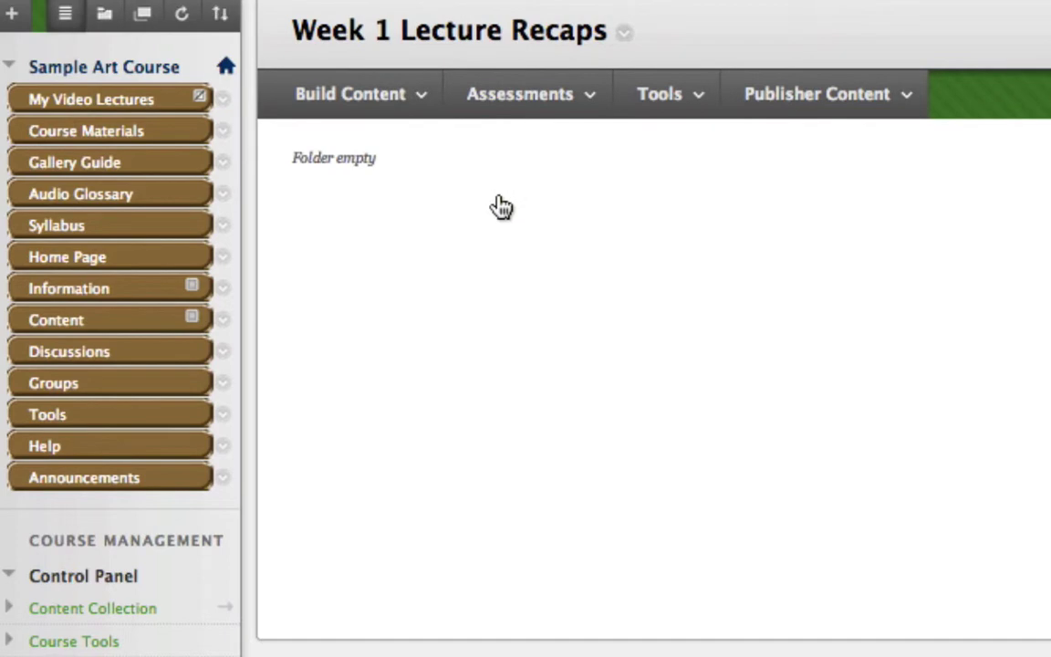
click(375, 106)
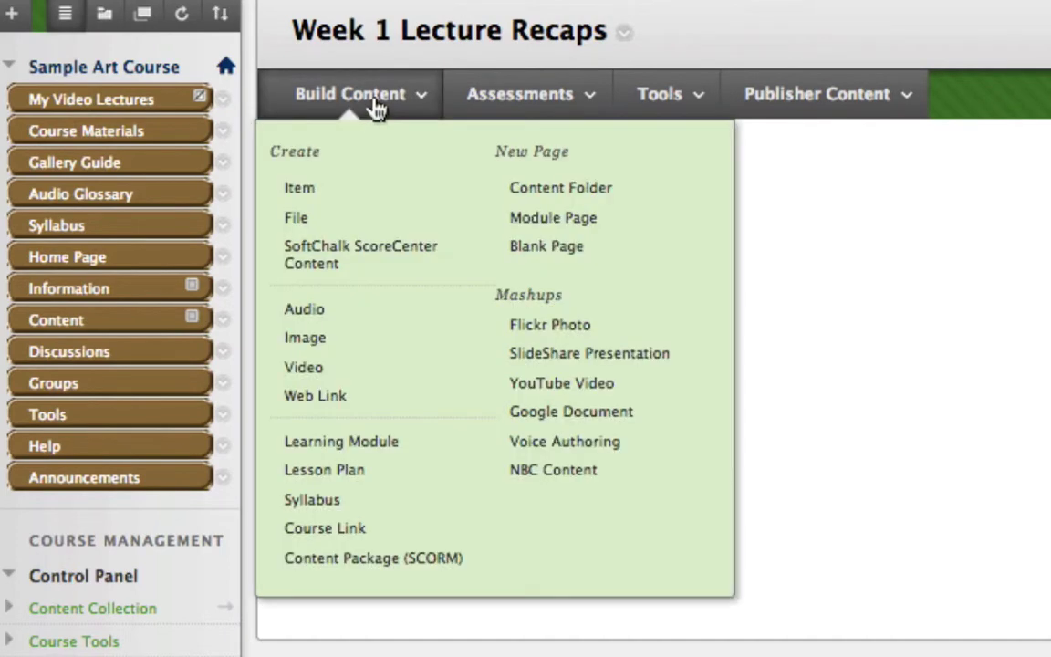
click(308, 191)
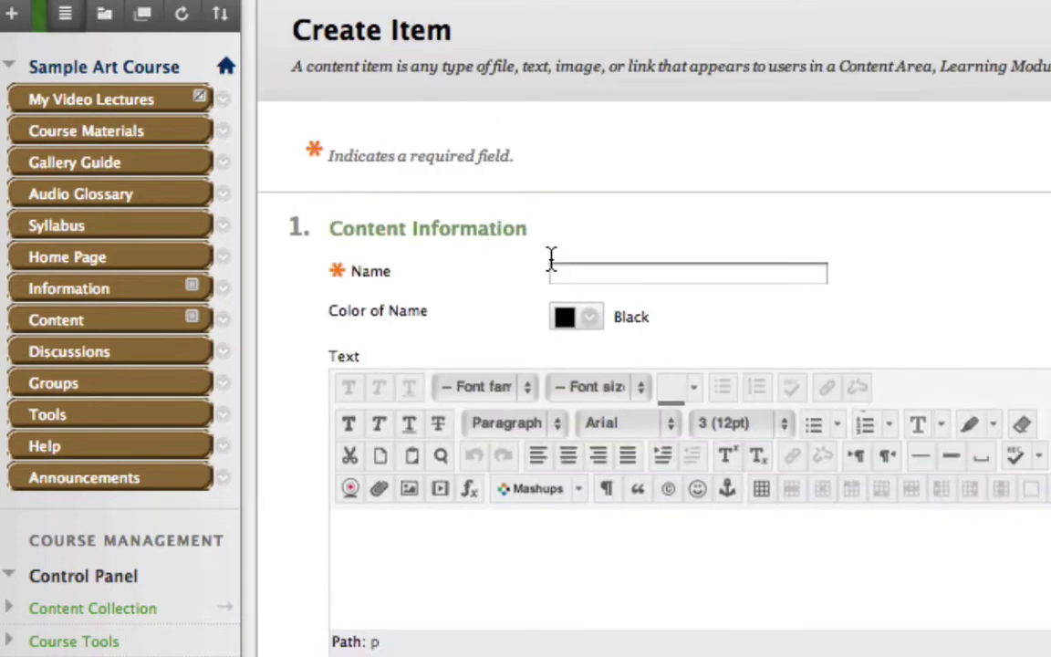
click(584, 271)
text(Sample Lecture)
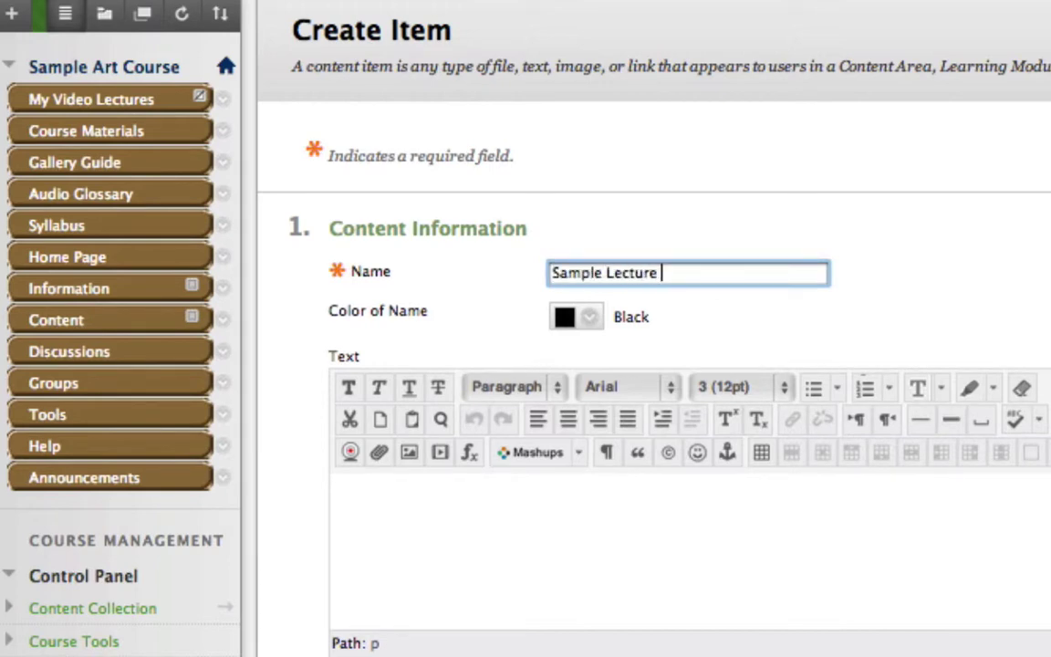
text( 1)
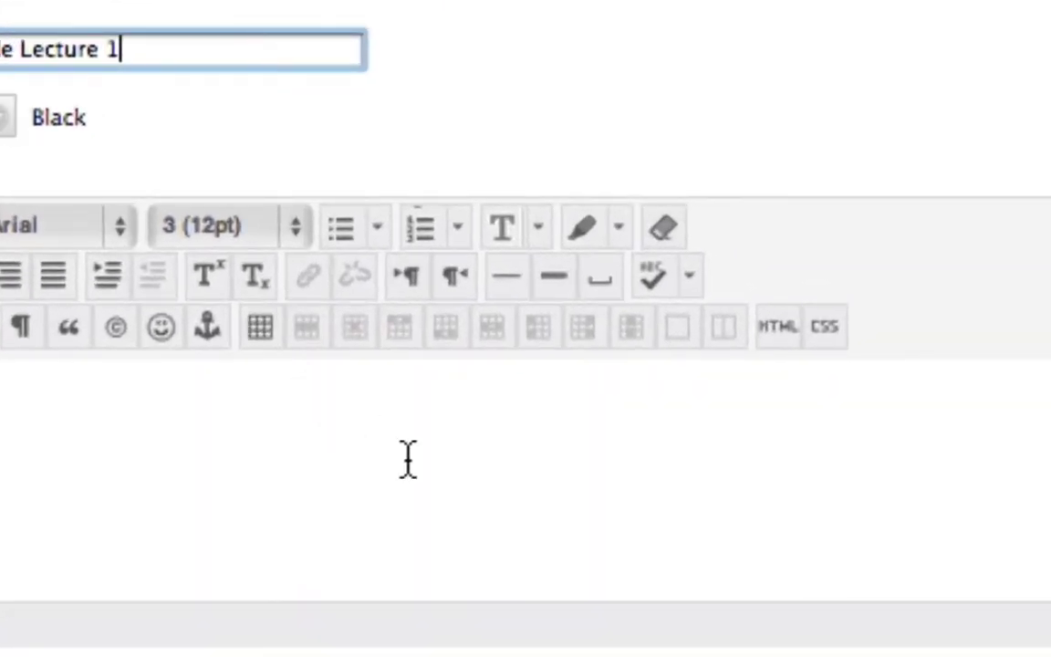
Paste the Screencast-O-Matic iframe embed code into the item text's HTML source and apply it.
click(452, 442)
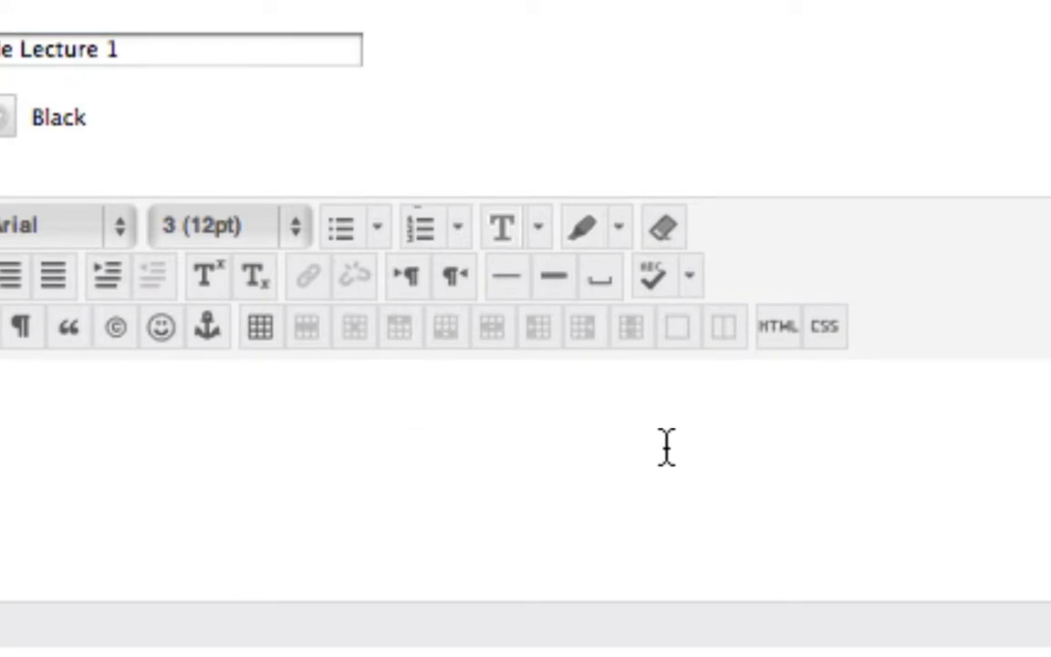
click(778, 341)
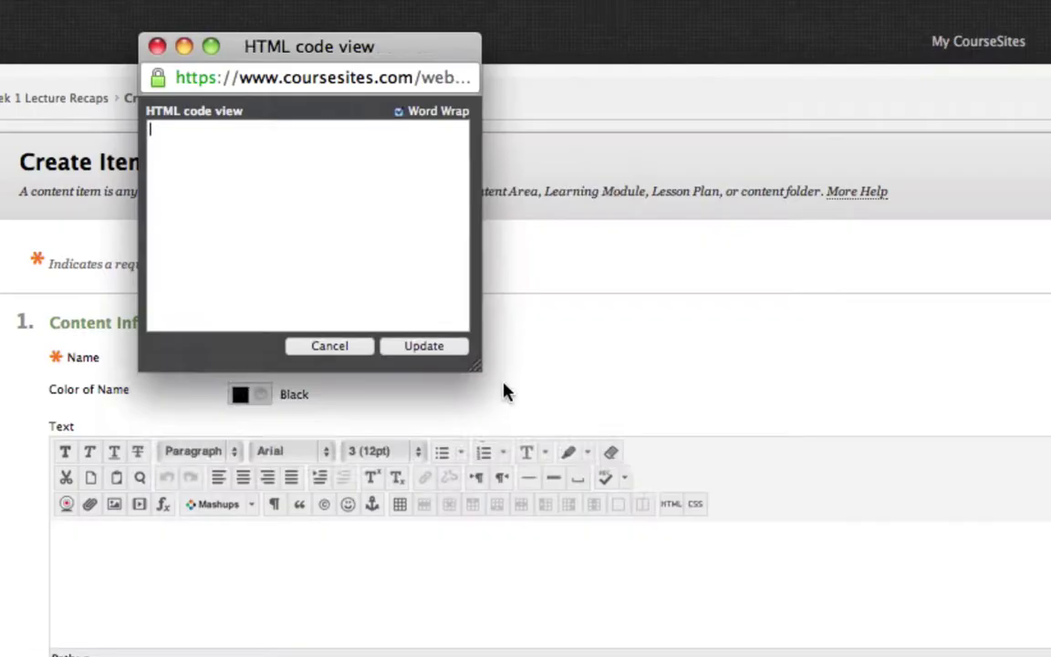
drag(484, 372, 1014, 615)
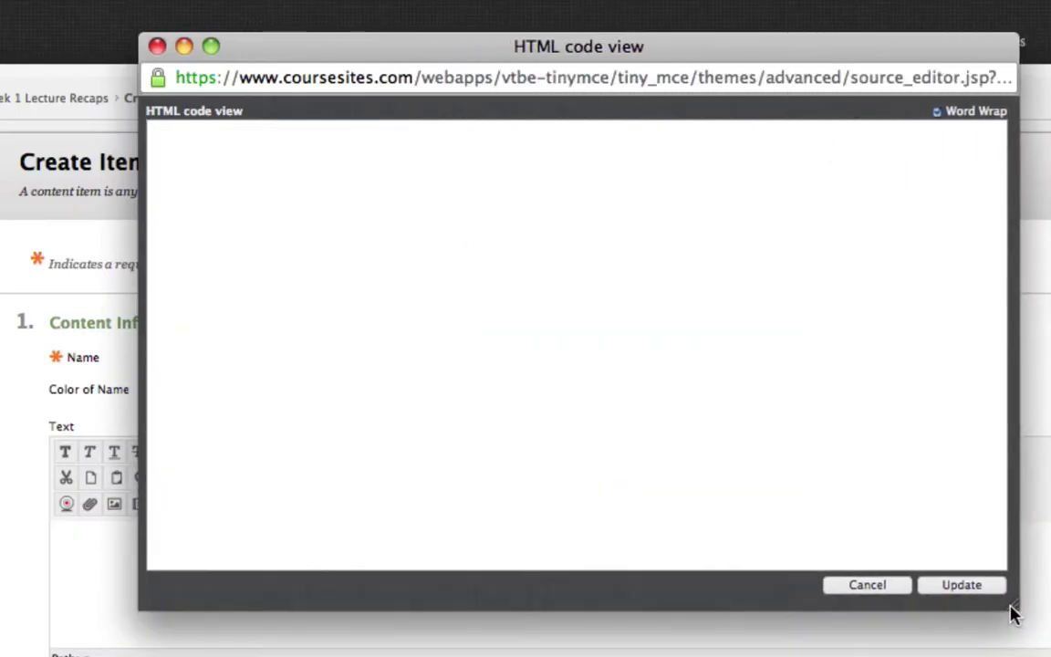
right_click(464, 249)
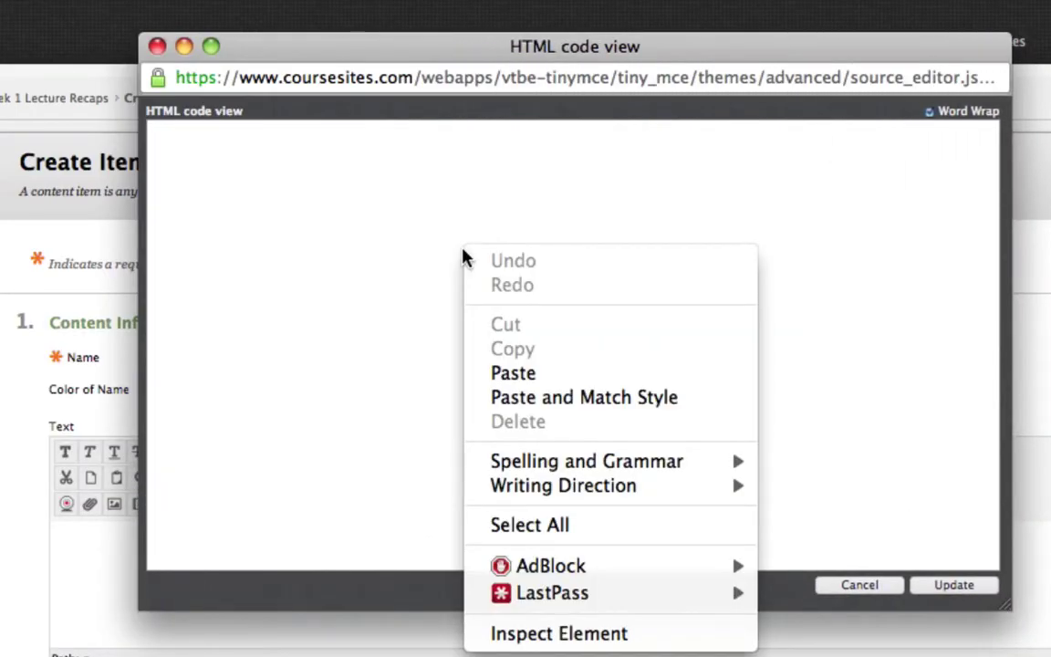
click(511, 375)
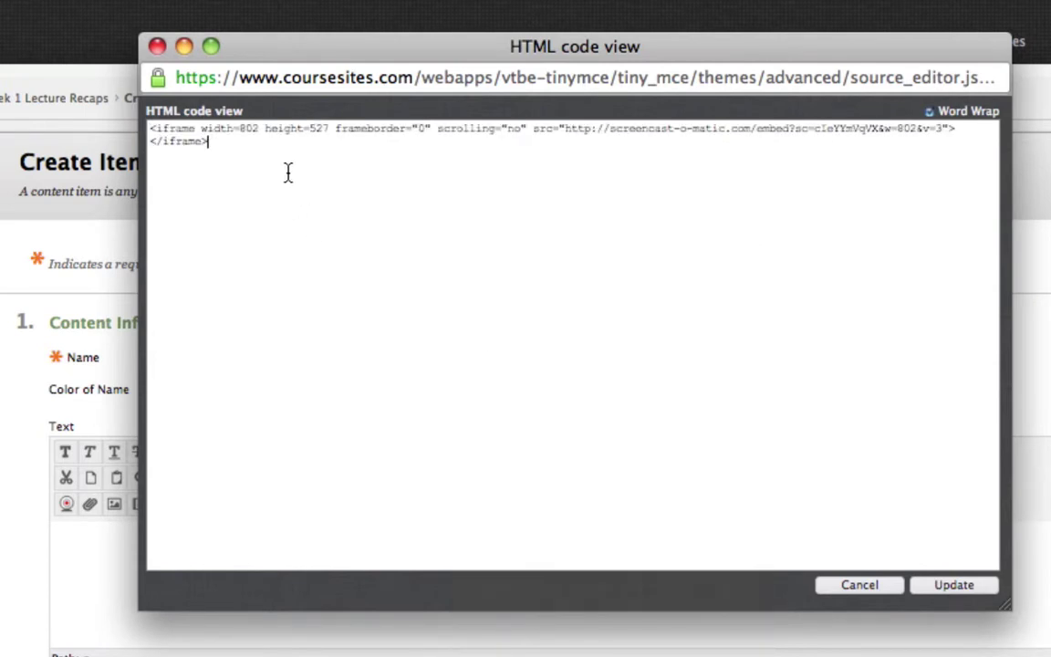
drag(252, 149, 146, 117)
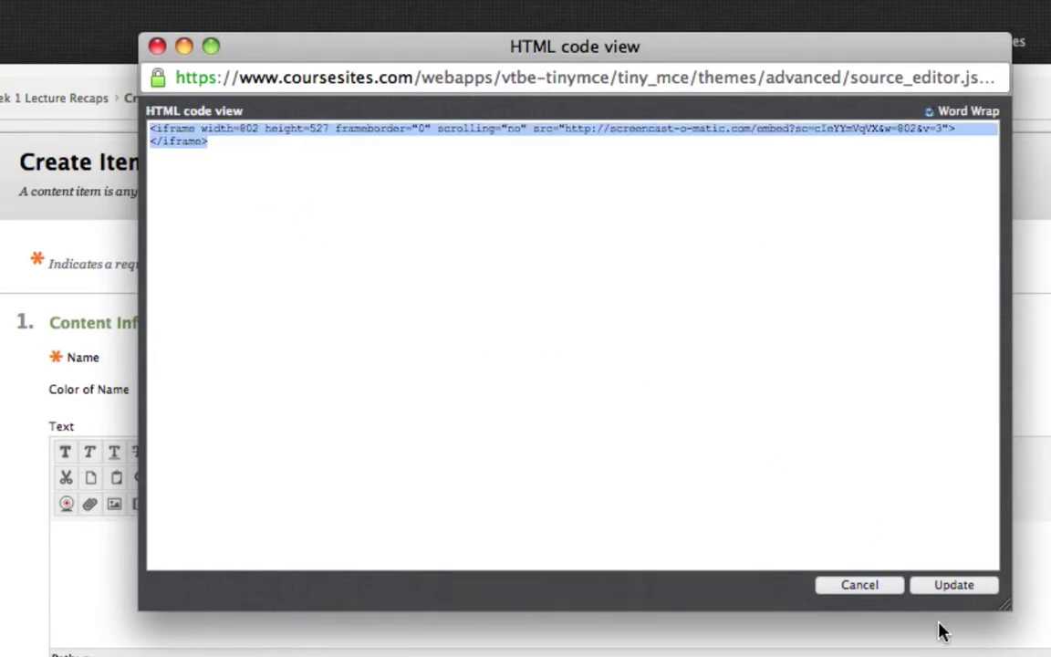
click(952, 589)
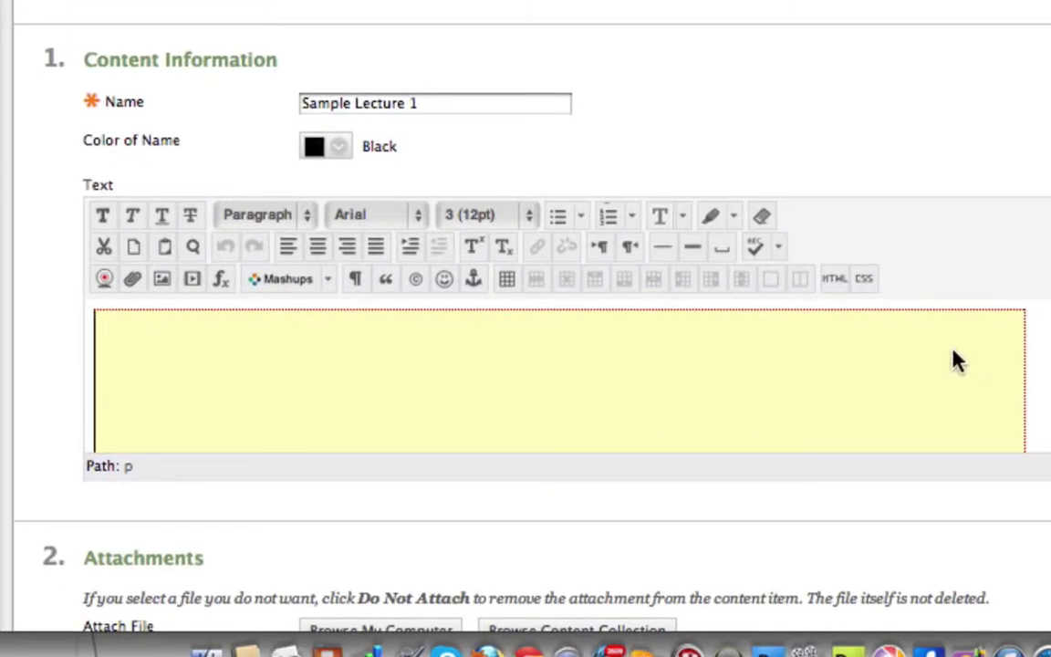
Center the embedded video in the item text.
click(956, 361)
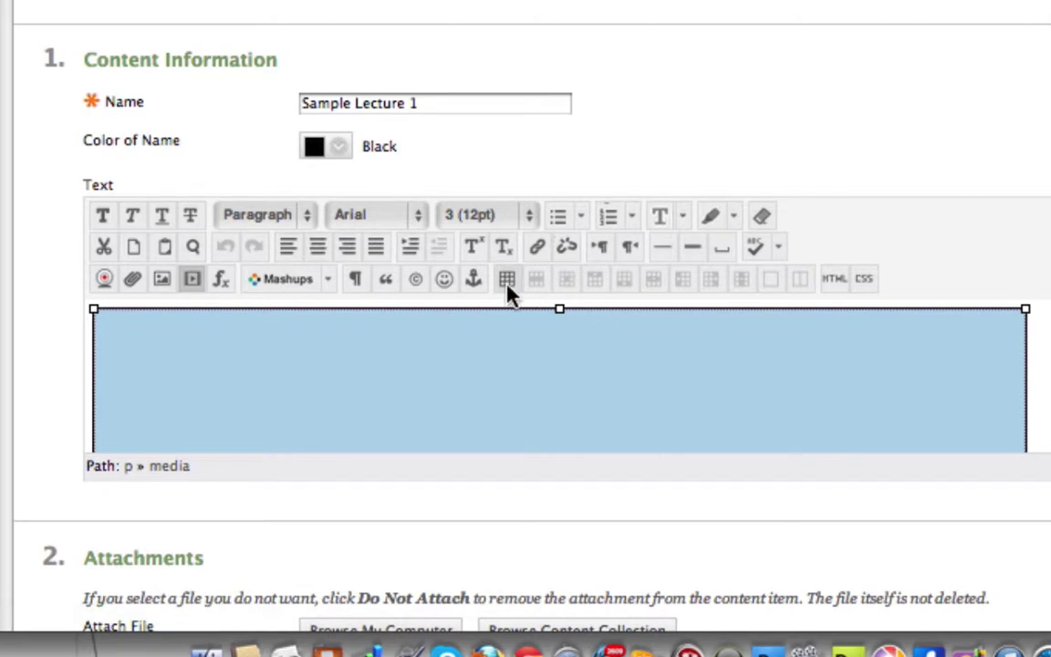
click(318, 247)
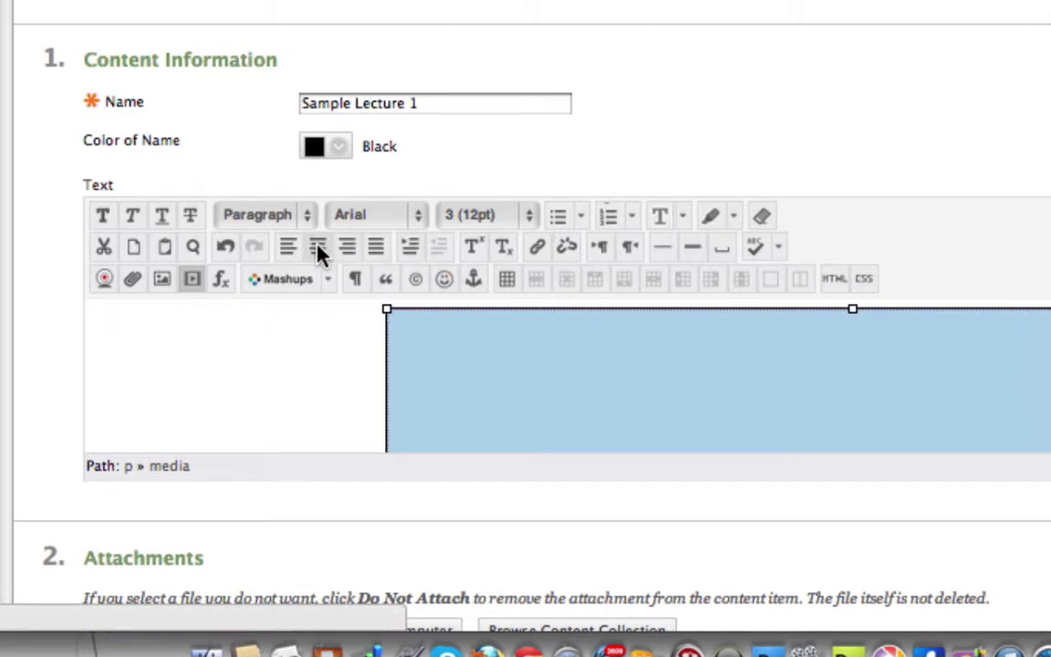
click(290, 337)
Add a bold 24pt 'MY FIRST LECTURE WEEK 1' heading above the video.
key(Return)
key(Return)
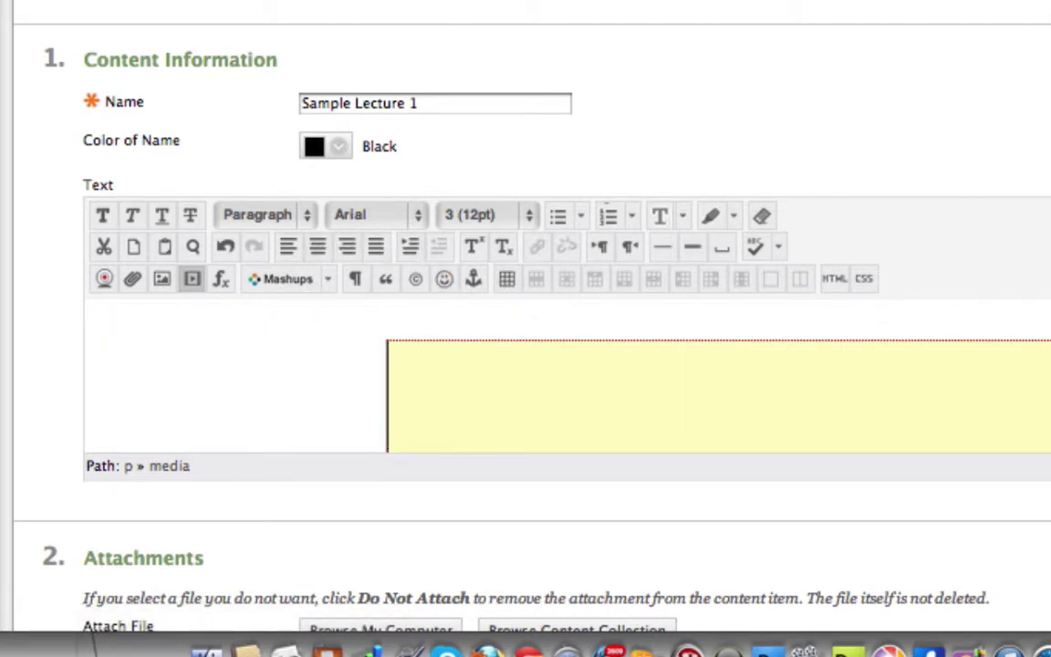
click(94, 316)
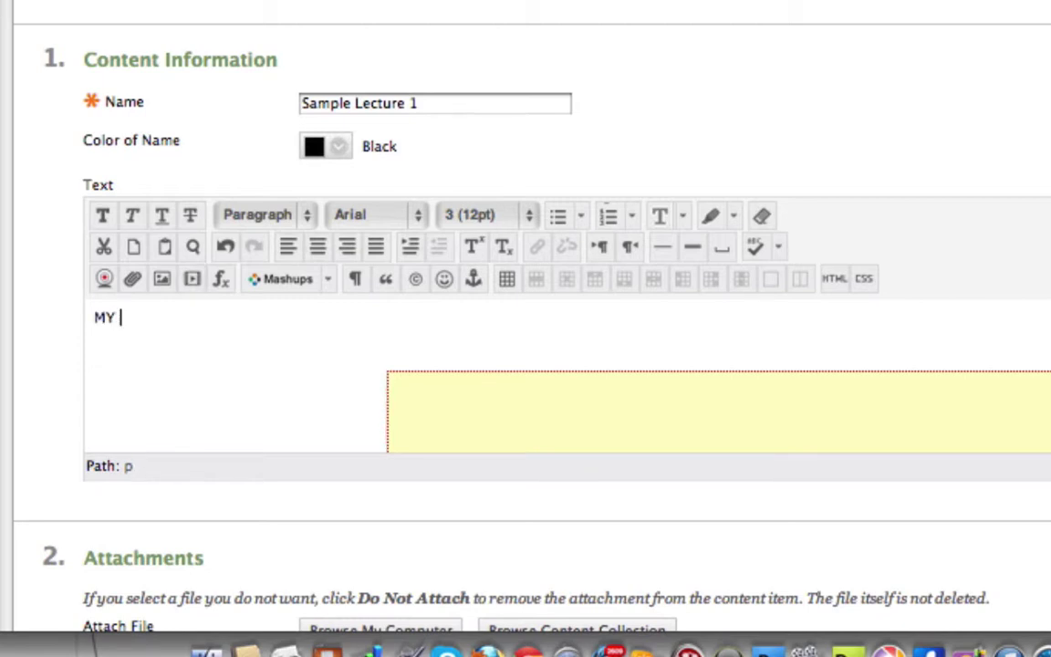
text(MY)
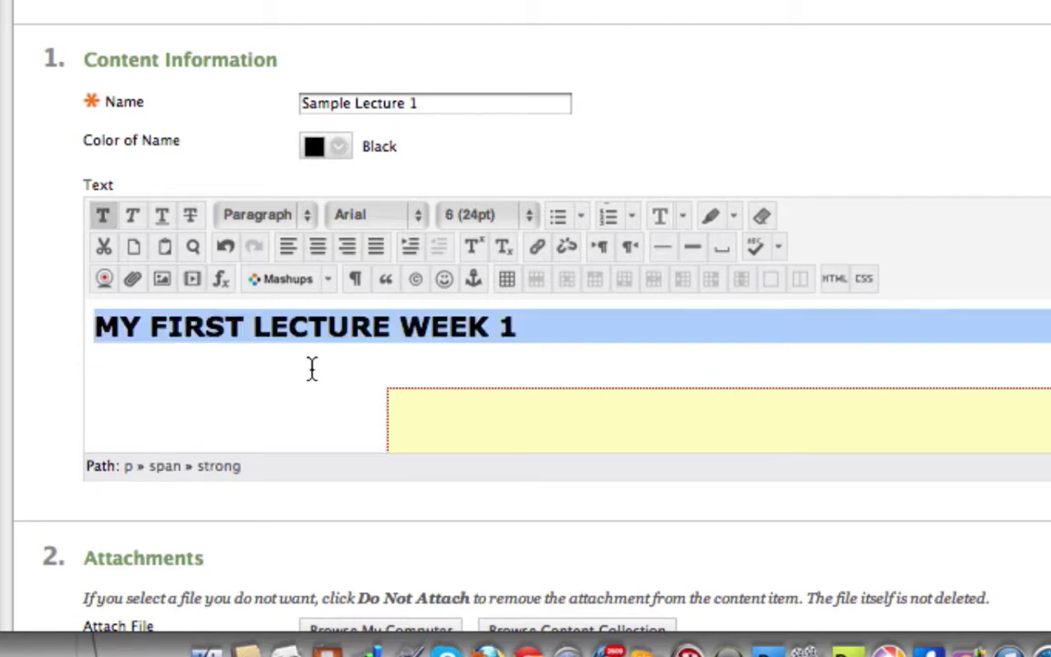
click(312, 369)
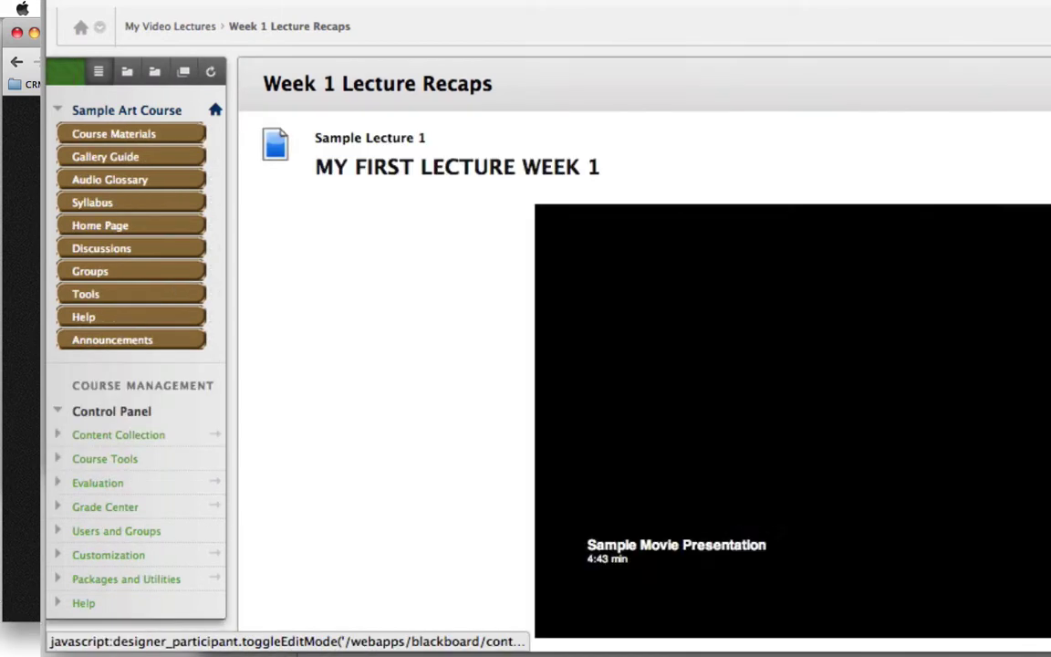
Play the embedded lecture in the posted item for a few seconds, then pause it.
scroll(548, 365, down, 2)
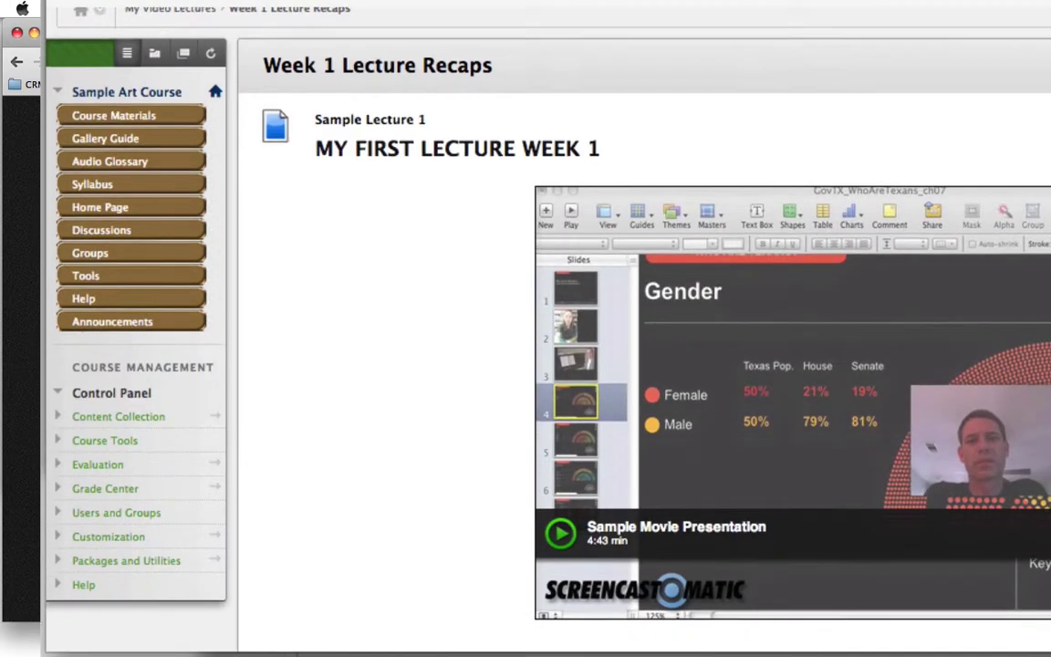
click(561, 516)
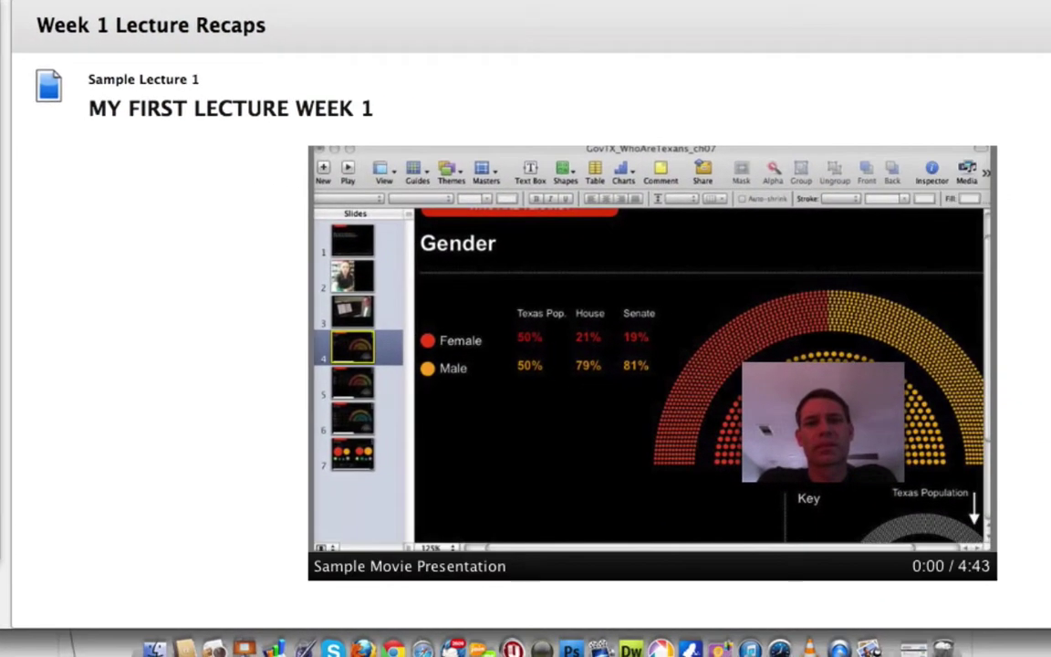
mouse_move(847, 425)
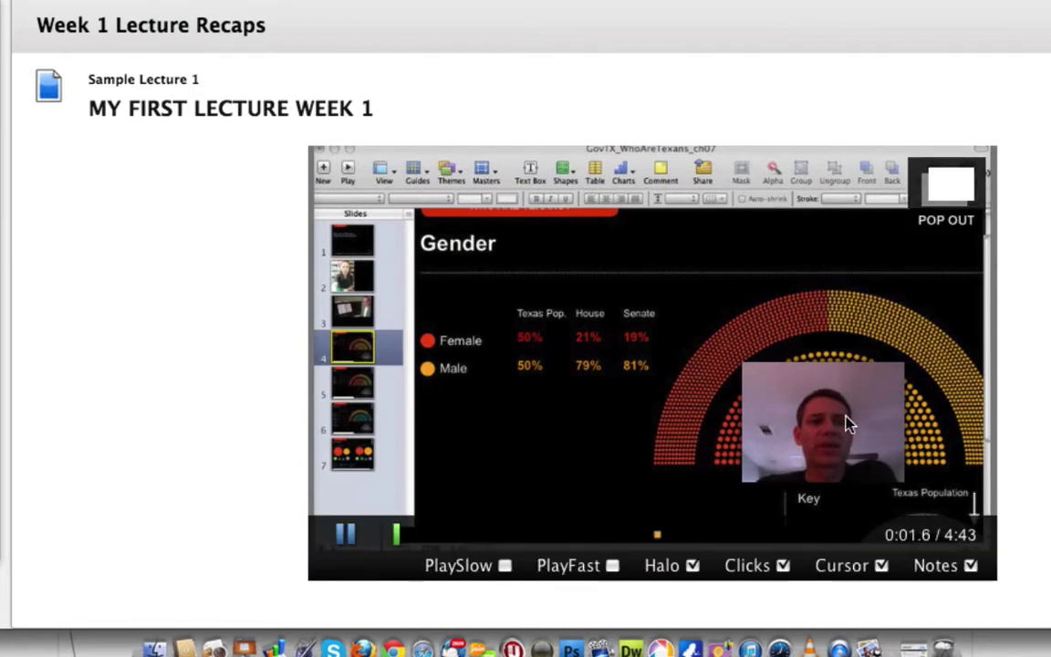
click(345, 540)
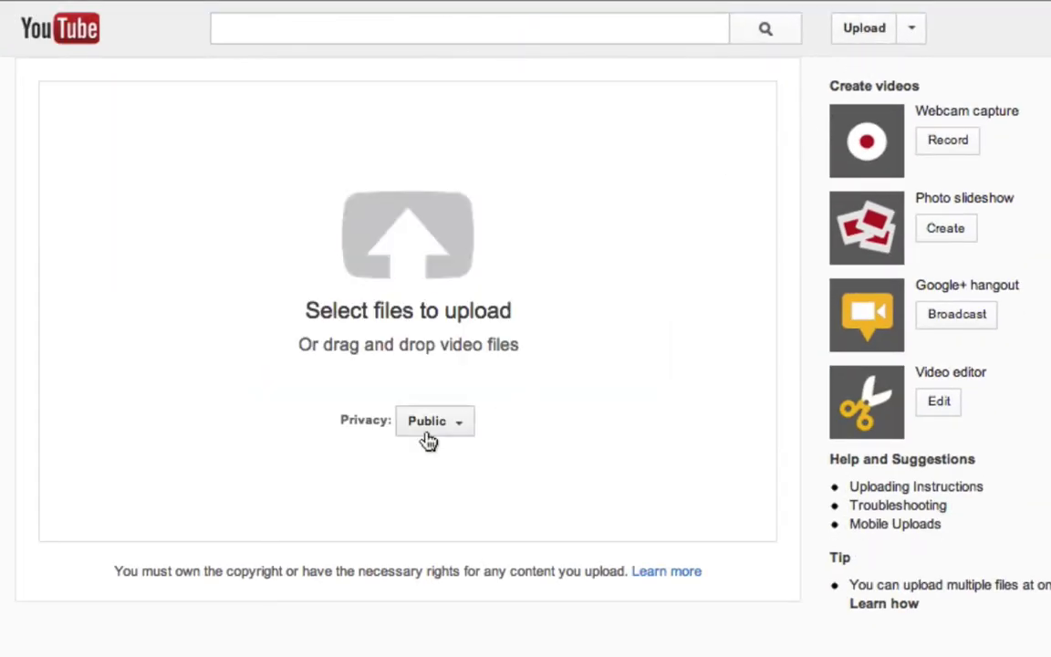
Upload sample video.mp4 and display the embed code for SOM Sample Video Lecture 1.
click(408, 264)
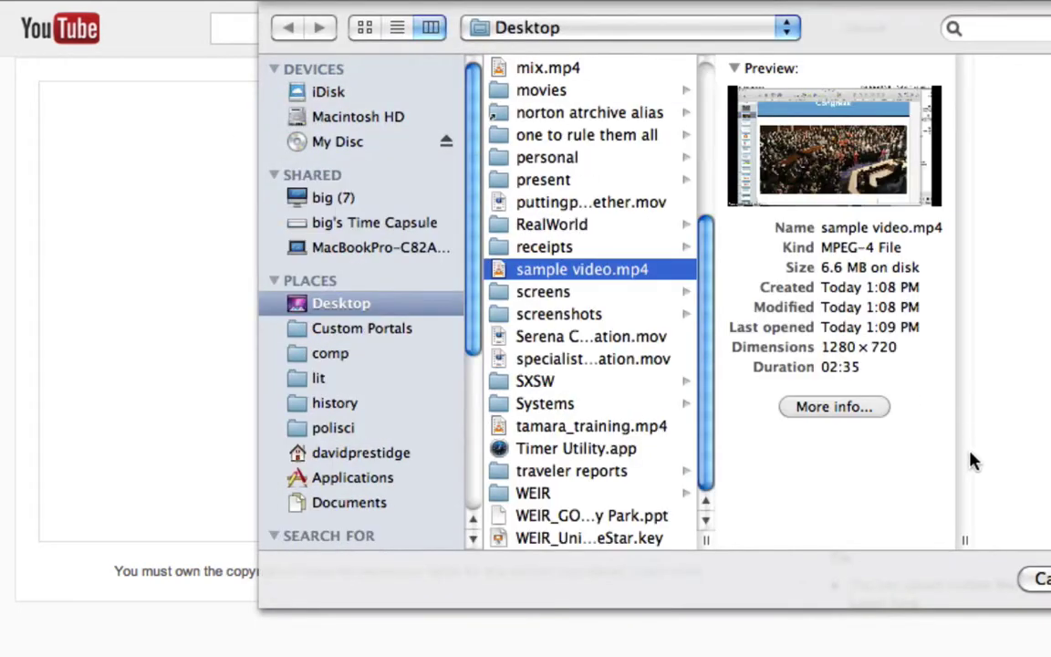
key(Return)
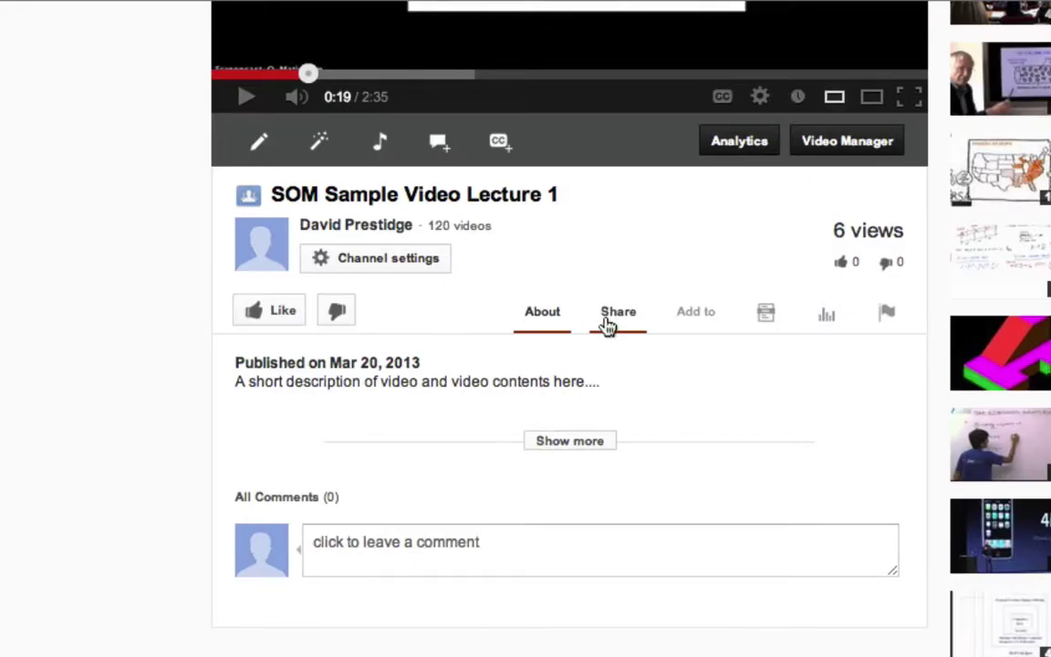
click(610, 314)
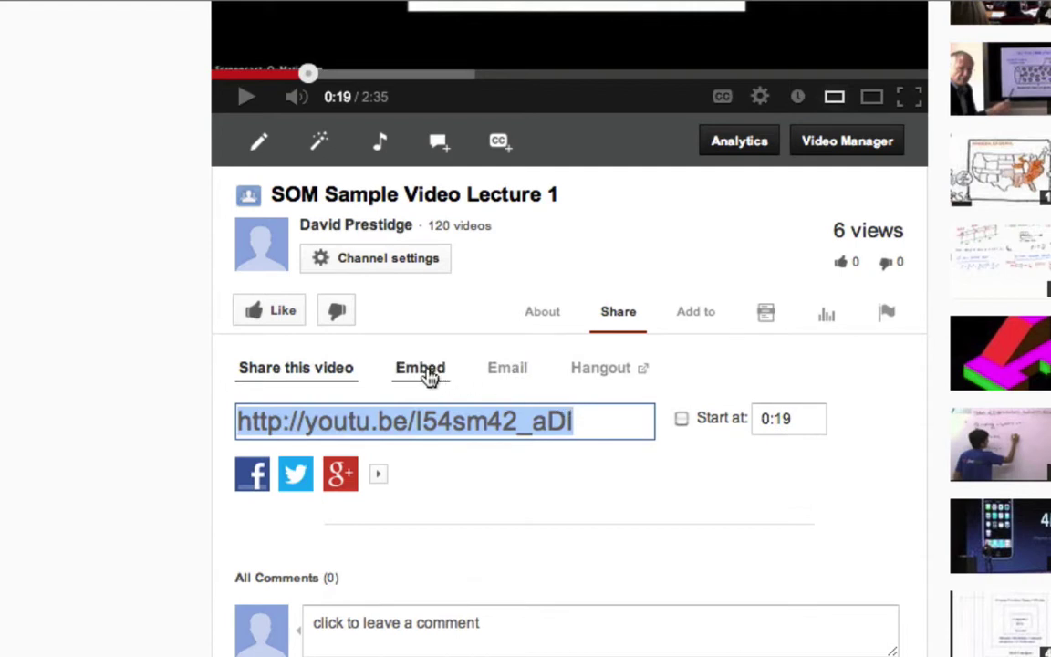
click(429, 377)
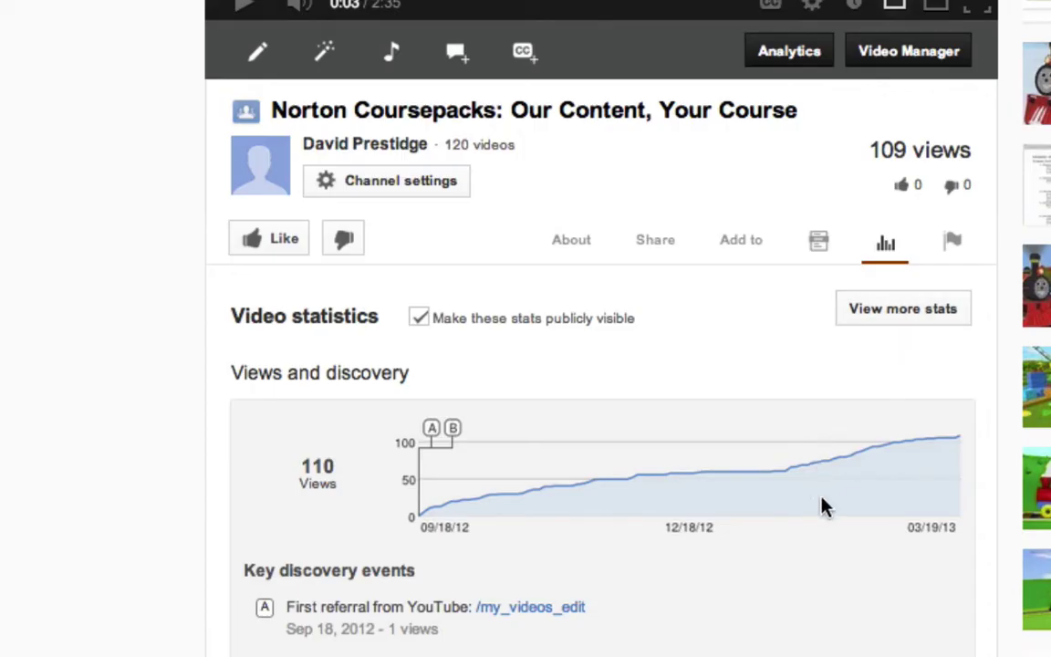
Open full analytics for the Norton Coursepacks video, then its Demographics and Views reports.
click(929, 312)
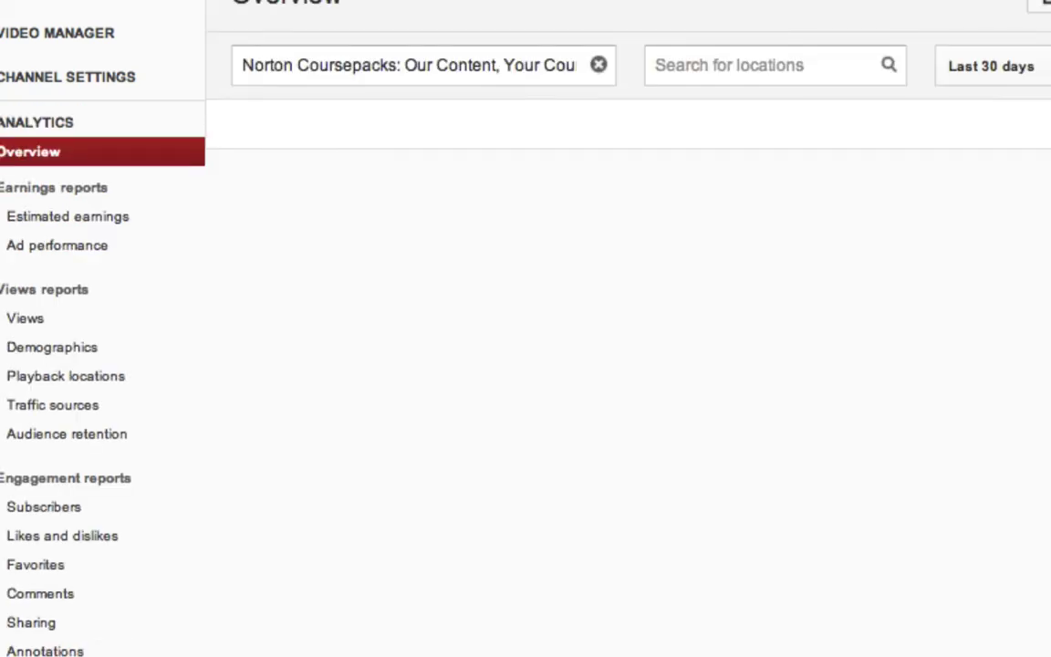
scroll(526, 328, down, 3)
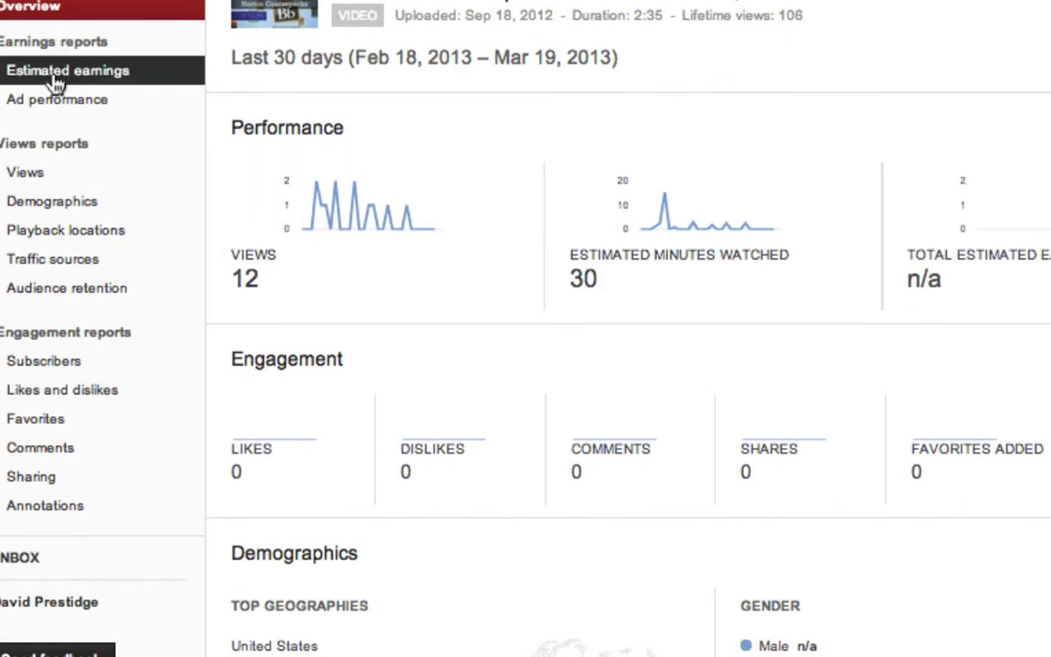
click(43, 198)
click(13, 179)
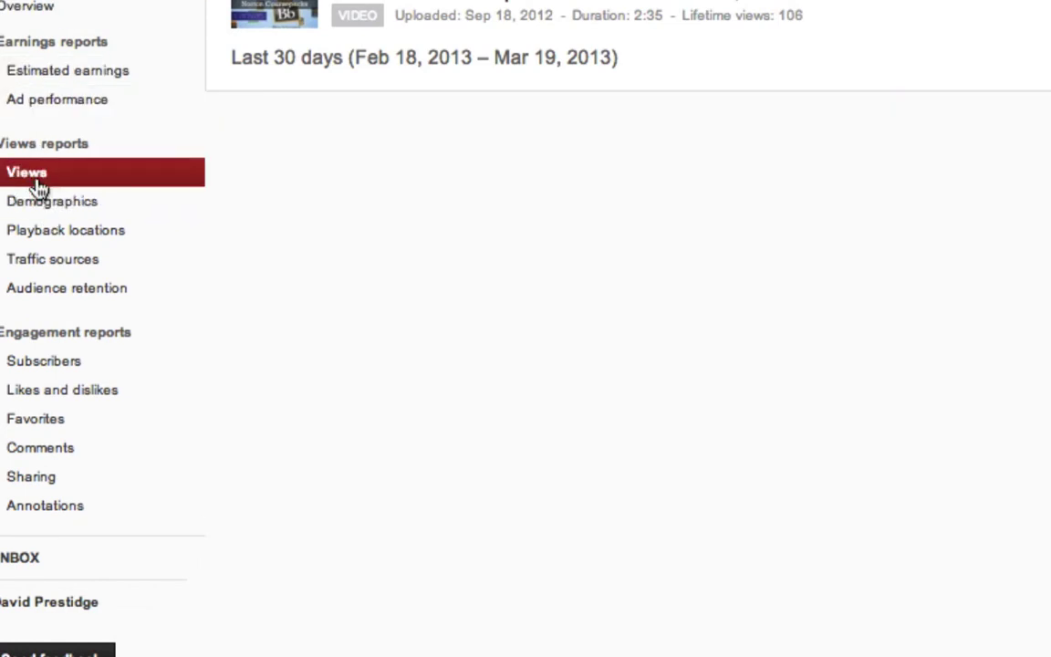